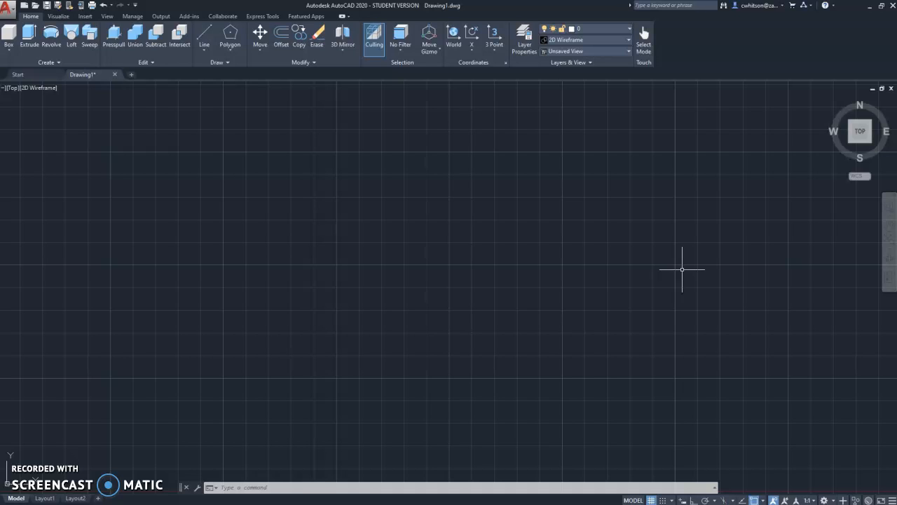
{"action": "left_click", "coordinate": [8, 50]}
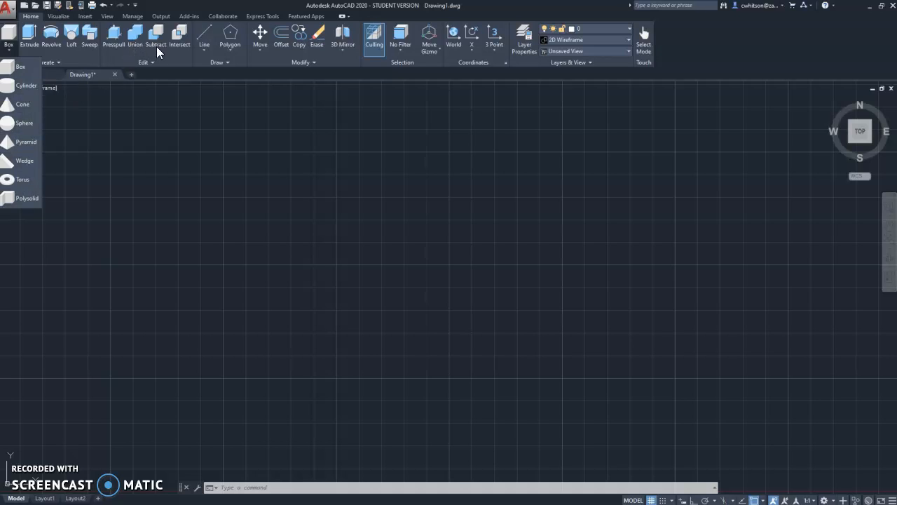
{"action": "left_click", "coordinate": [172, 171]}
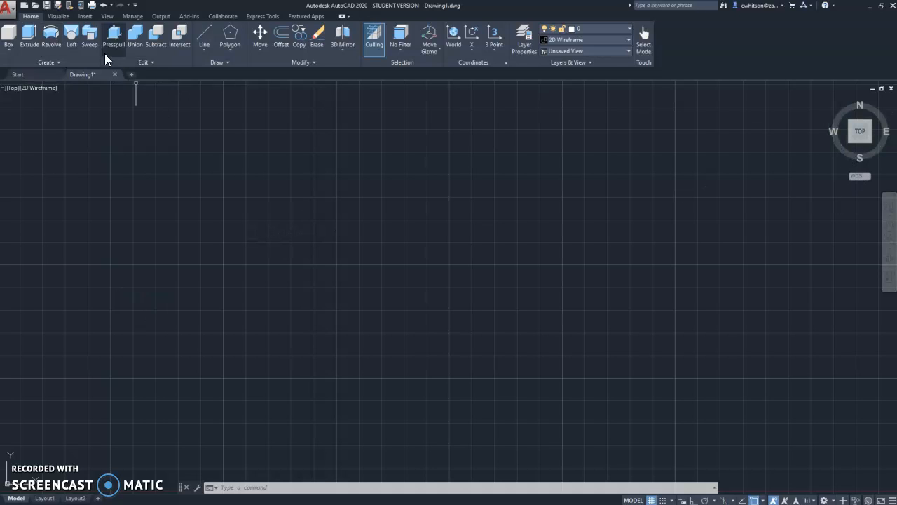
Step: With grid snap turned on, draw a rectangle 10 grid squares wide and 8 high, up and to the right of the origin
{"action": "left_click", "coordinate": [226, 49]}
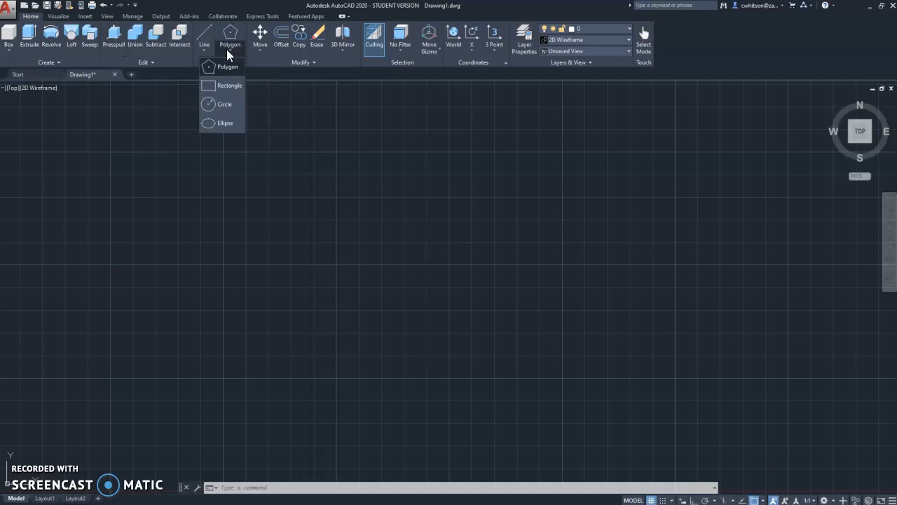
{"action": "left_click", "coordinate": [283, 99]}
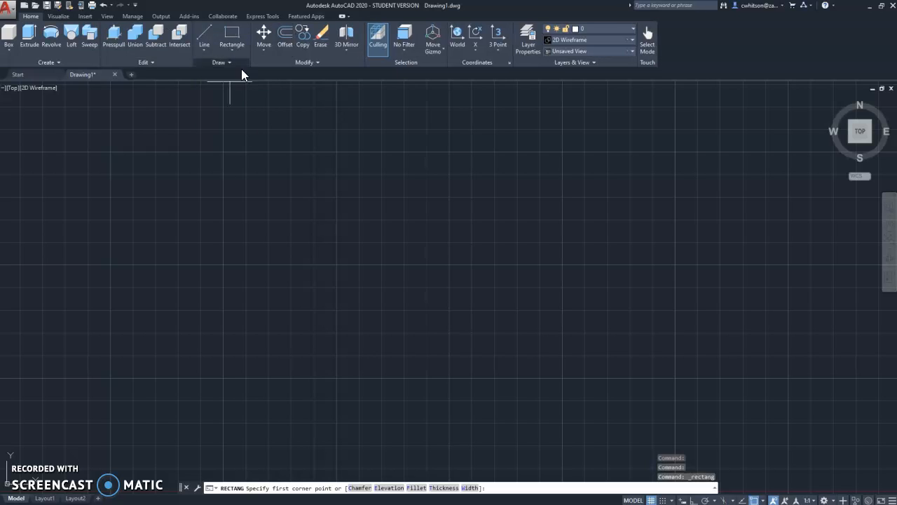
{"action": "left_click", "coordinate": [235, 40]}
{"action": "middle_click_drag", "start_coordinate": [210, 305], "coordinate": [493, 136]}
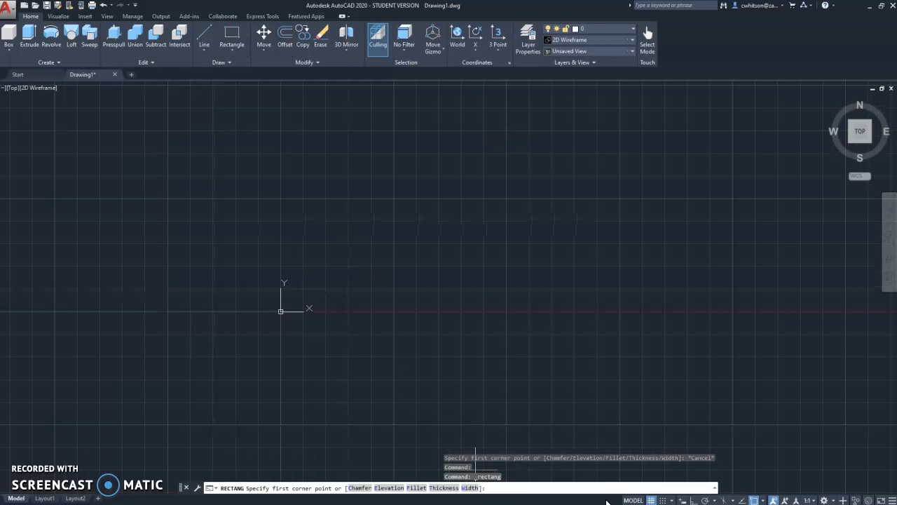
{"action": "left_click", "coordinate": [662, 501]}
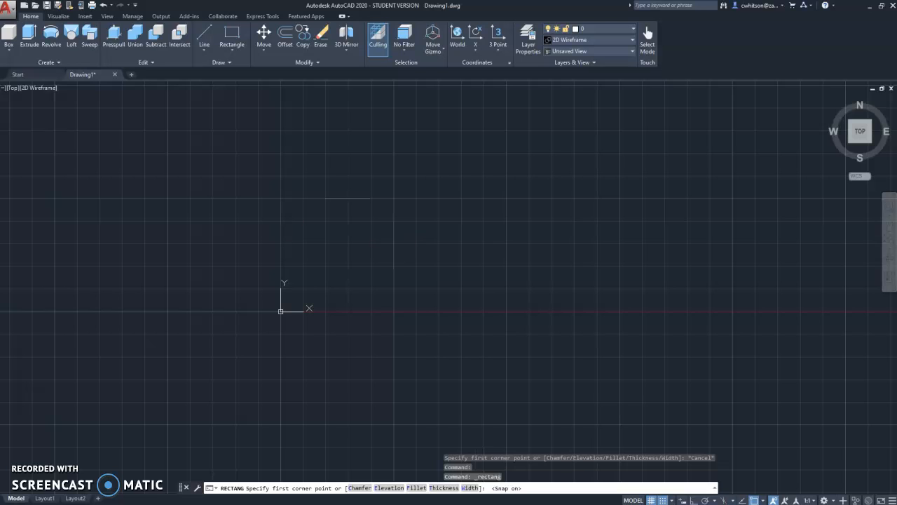
{"action": "left_click", "coordinate": [394, 199]}
{"action": "middle_click_drag", "start_coordinate": [551, 131], "coordinate": [468, 240]}
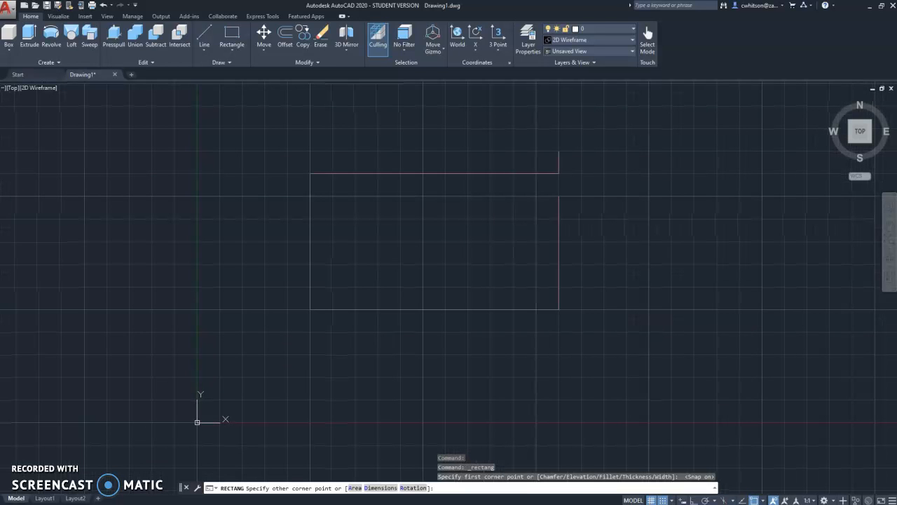
{"action": "left_click", "coordinate": [536, 128]}
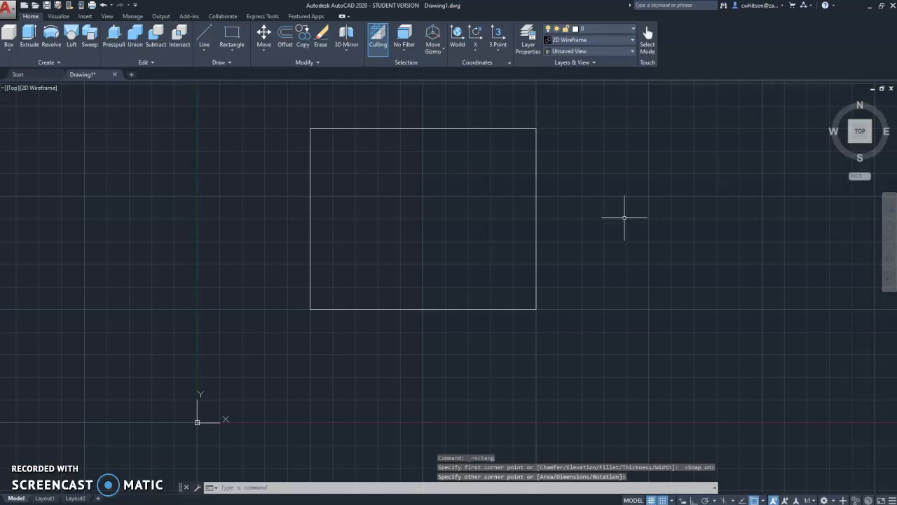
Step: Switch the rectangle to the southwest isometric view and apply the Shaded with edges visual style
{"action": "left_click", "coordinate": [850, 142]}
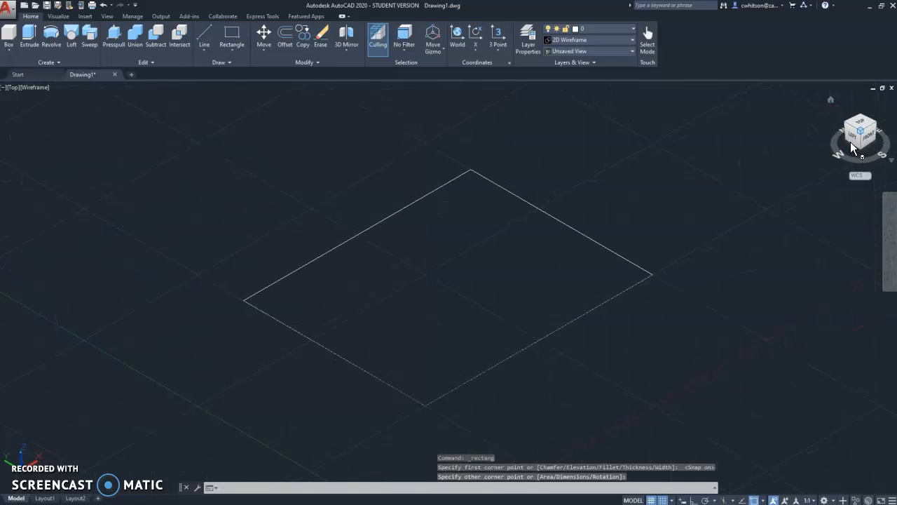
{"action": "scroll", "coordinate": [560, 289], "scroll_direction": "down", "scroll_amount": 2}
{"action": "middle_click_drag", "start_coordinate": [599, 274], "coordinate": [486, 277]}
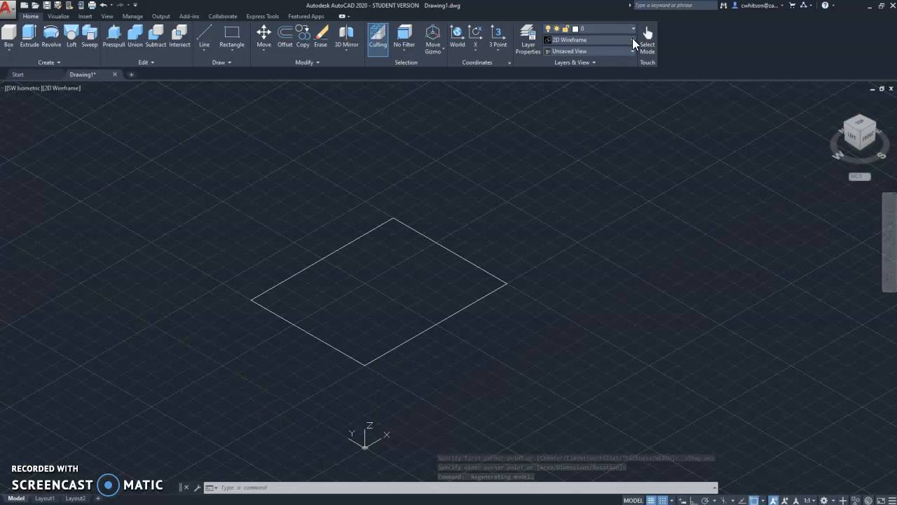
{"action": "left_click", "coordinate": [631, 41]}
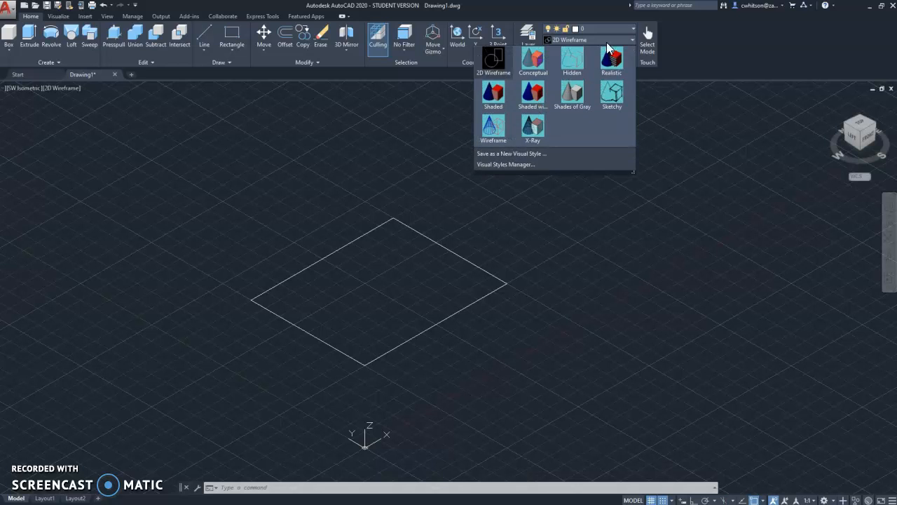
{"action": "left_click", "coordinate": [532, 94]}
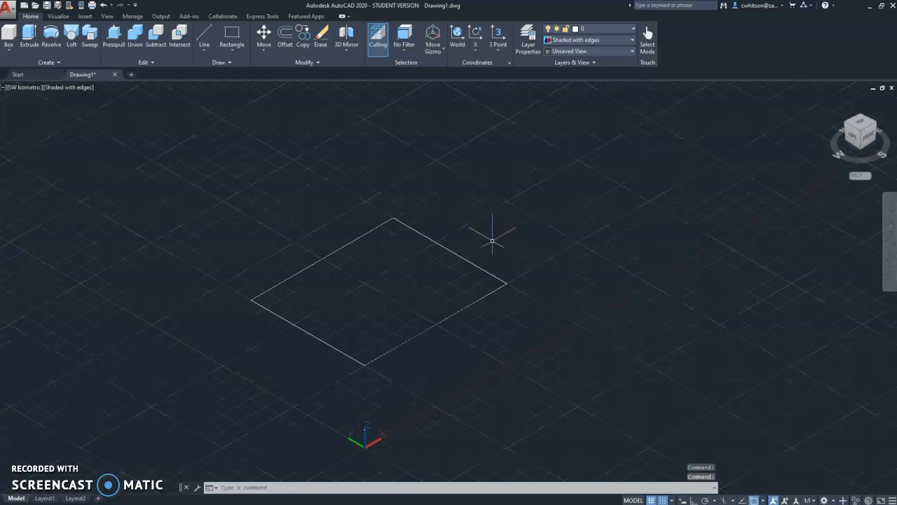
Step: Extrude the rectangle into a solid box 2 units high
{"action": "left_click", "coordinate": [31, 33]}
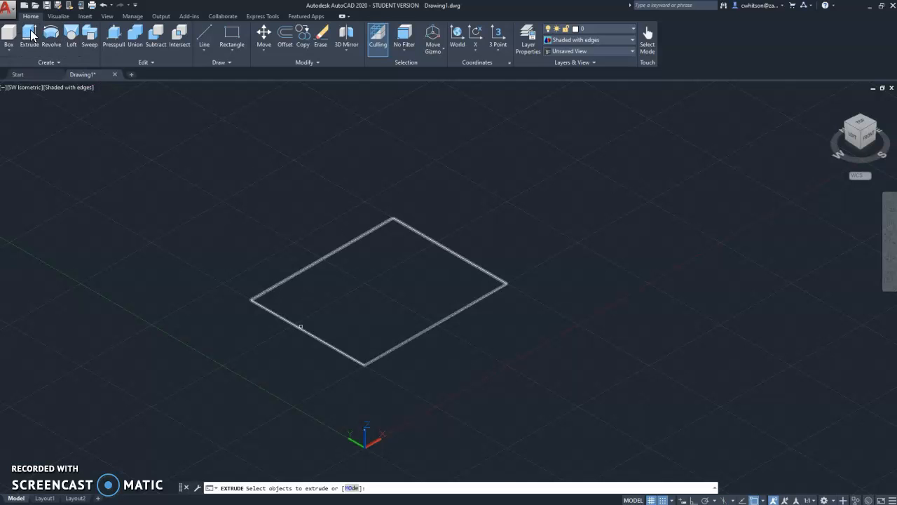
{"action": "left_click", "coordinate": [299, 326]}
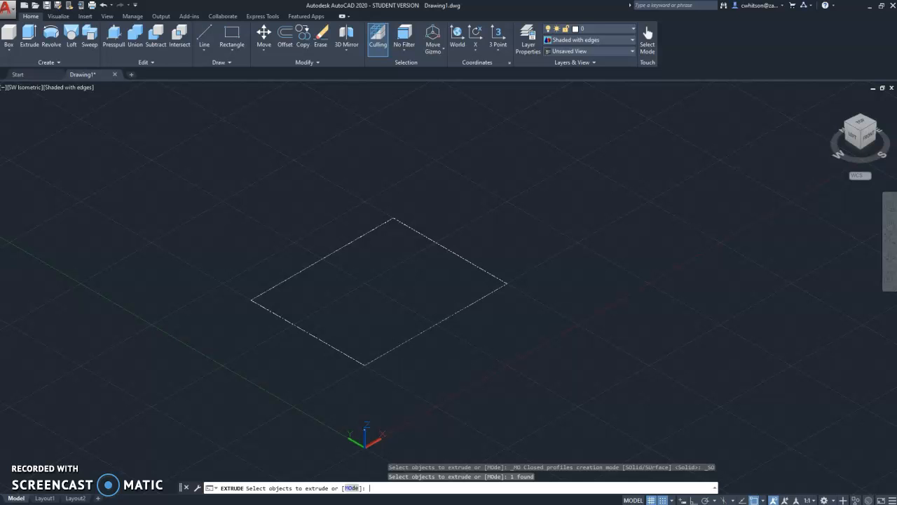
{"action": "key", "text": "Return"}
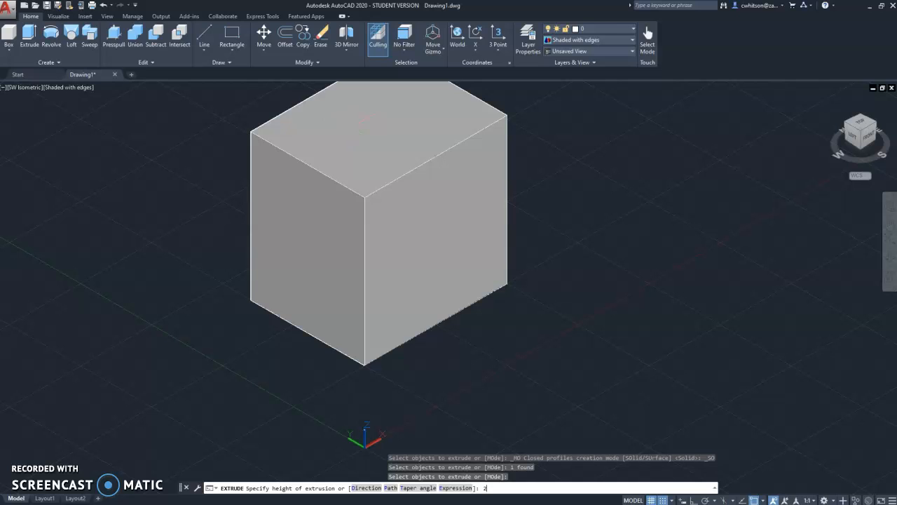
{"action": "key", "text": "Return"}
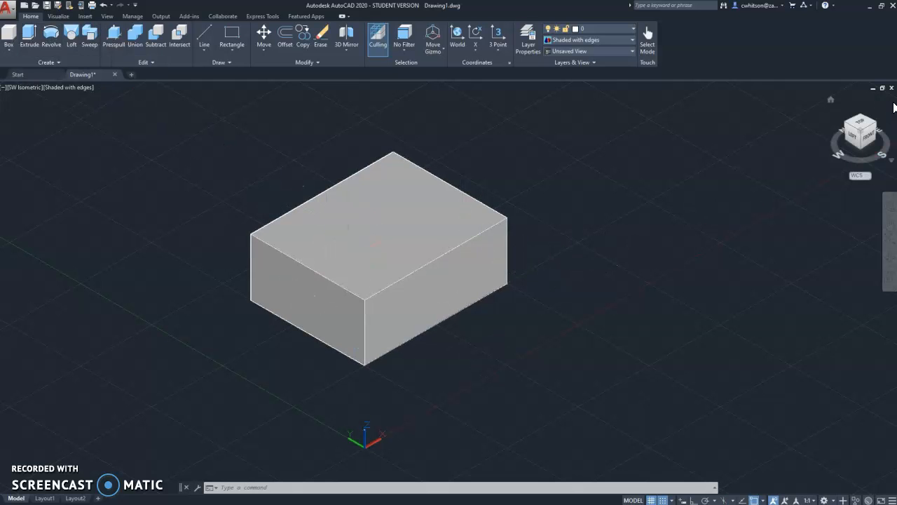
Step: Set the model to the Top view with north up, with empty drawing space above the box in view
{"action": "left_click", "coordinate": [846, 124]}
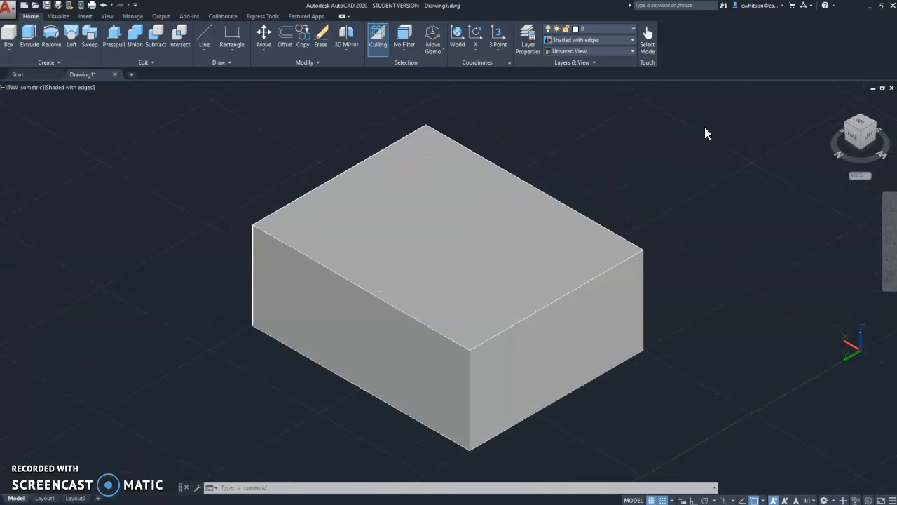
{"action": "left_click", "coordinate": [847, 123]}
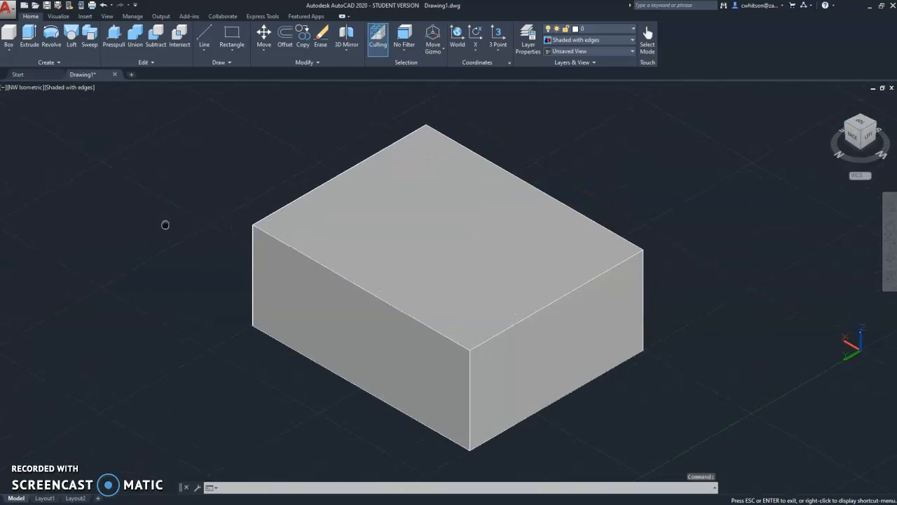
{"action": "middle_click_drag", "start_coordinate": [60, 398], "coordinate": [160, 293]}
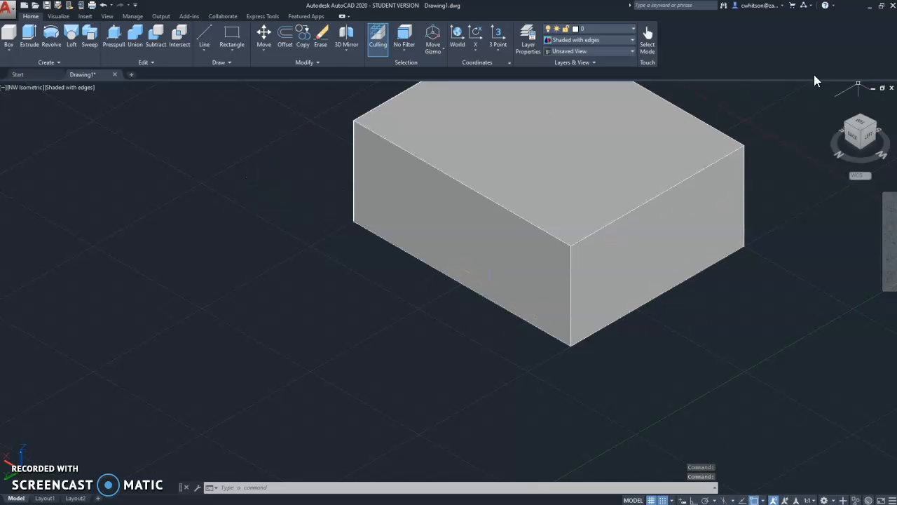
{"action": "left_click", "coordinate": [864, 124]}
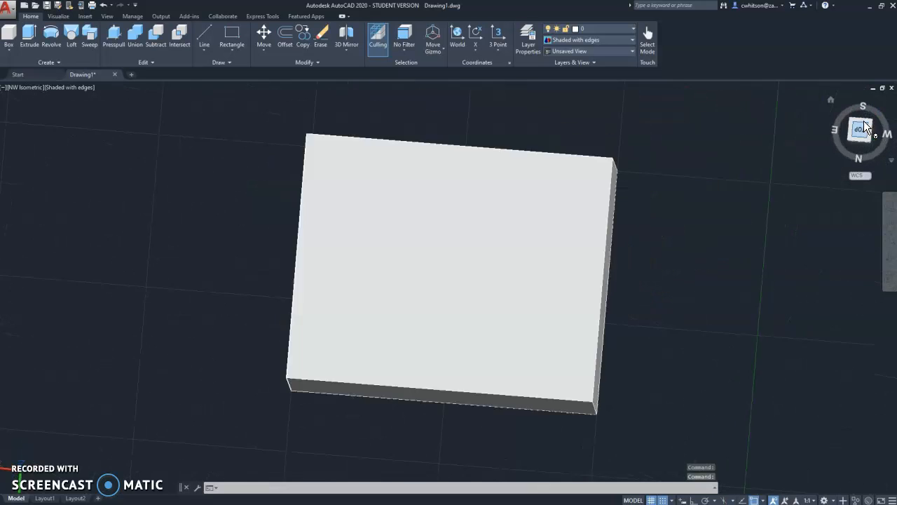
{"action": "left_click", "coordinate": [884, 102]}
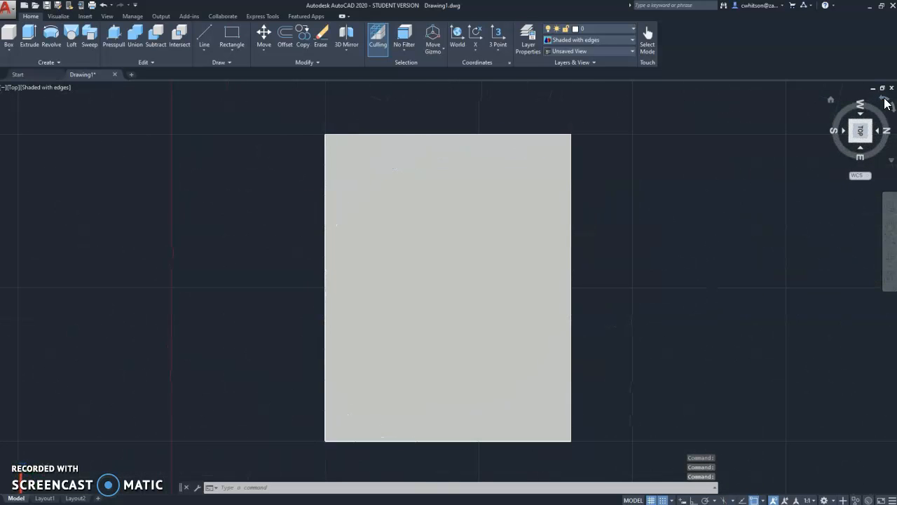
{"action": "left_click", "coordinate": [884, 102]}
{"action": "middle_click_drag", "start_coordinate": [545, 171], "coordinate": [470, 322]}
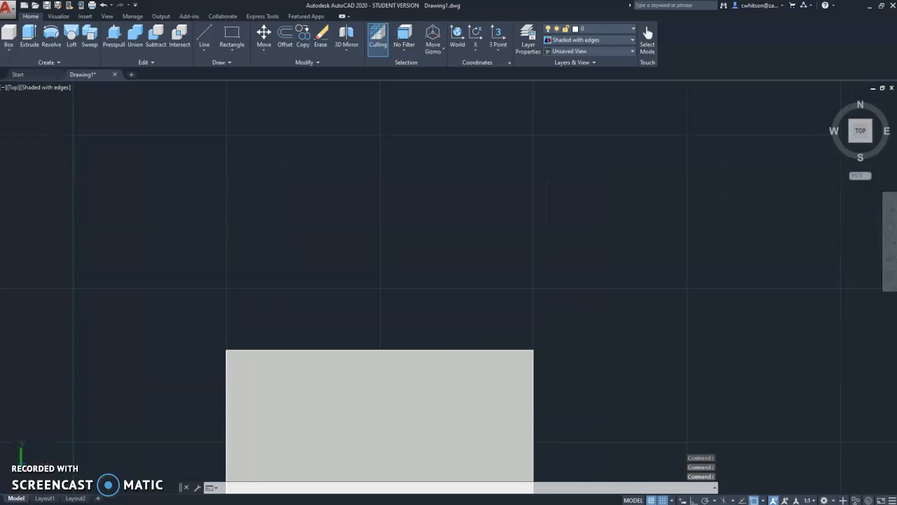
{"action": "middle_click_drag", "start_coordinate": [410, 179], "coordinate": [405, 304]}
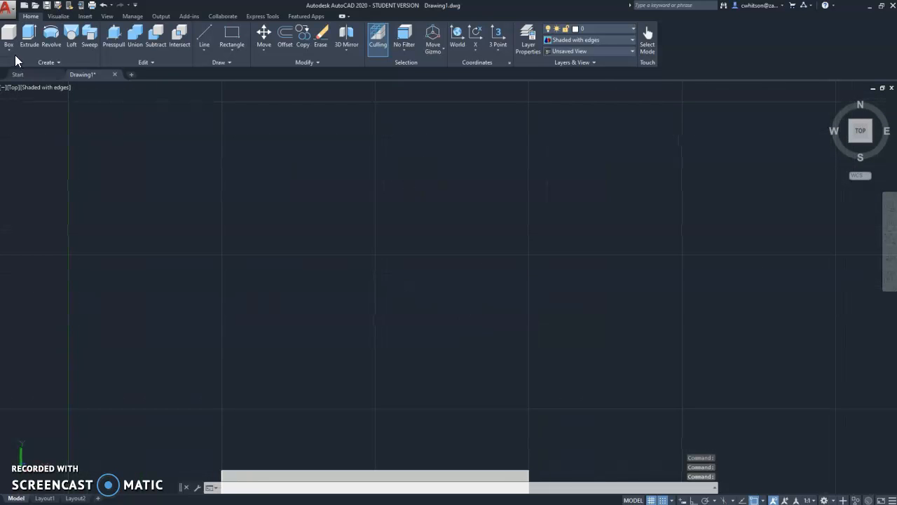
Step: Draw a closed rectangular line outline above the box, with a square notch one third of its width centred in the lower edge
{"action": "left_click", "coordinate": [203, 35]}
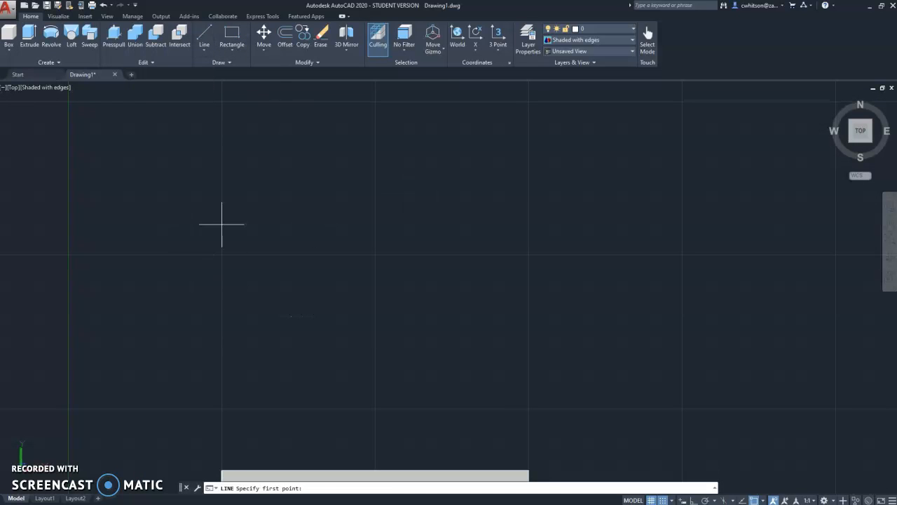
{"action": "left_click", "coordinate": [221, 254]}
{"action": "left_click", "coordinate": [314, 254]}
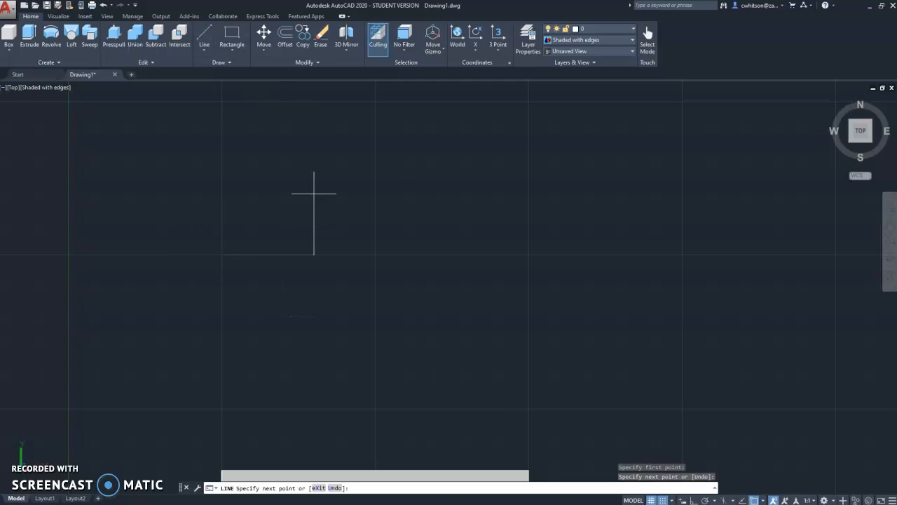
{"action": "left_click", "coordinate": [314, 163]}
{"action": "left_click", "coordinate": [406, 163]}
{"action": "left_click", "coordinate": [406, 255]}
{"action": "left_click", "coordinate": [498, 254]}
{"action": "mouse_move", "coordinate": [497, 157]}
{"action": "middle_mouse_down"}
{"action": "mouse_move", "coordinate": [511, 226]}
{"action": "mouse_move", "coordinate": [507, 291]}
{"action": "middle_mouse_up"}
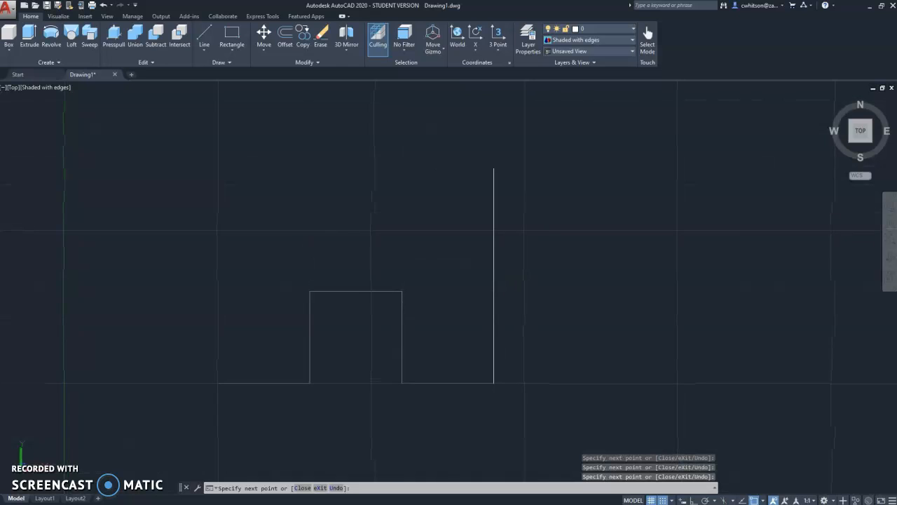
{"action": "left_click", "coordinate": [492, 168]}
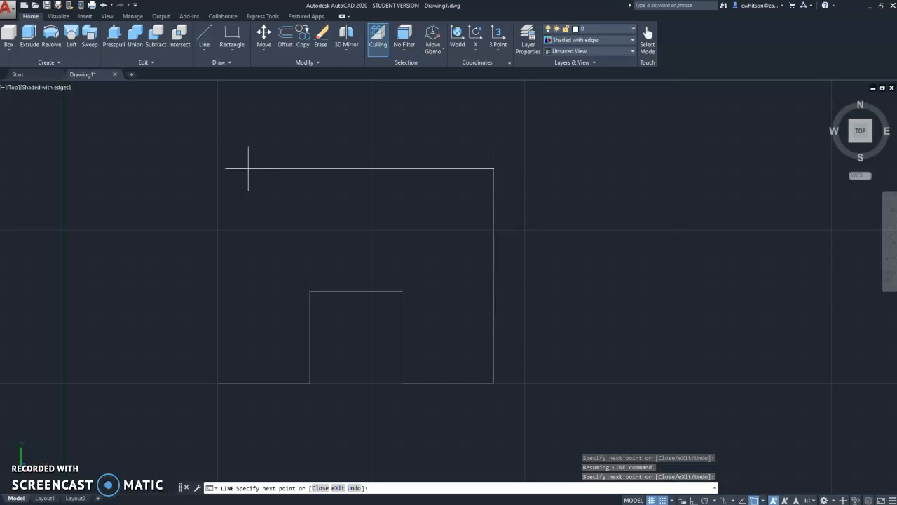
{"action": "left_click", "coordinate": [218, 168]}
{"action": "left_click", "coordinate": [217, 382]}
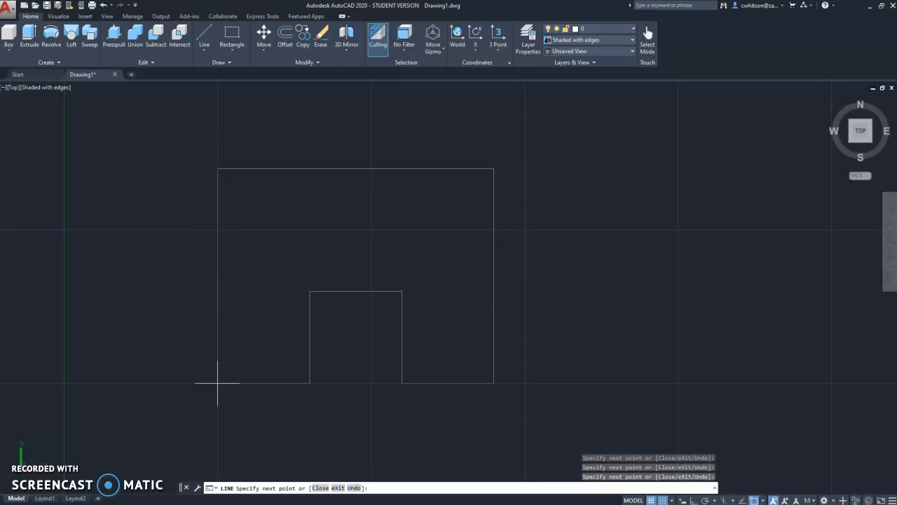
{"action": "key", "text": "Escape"}
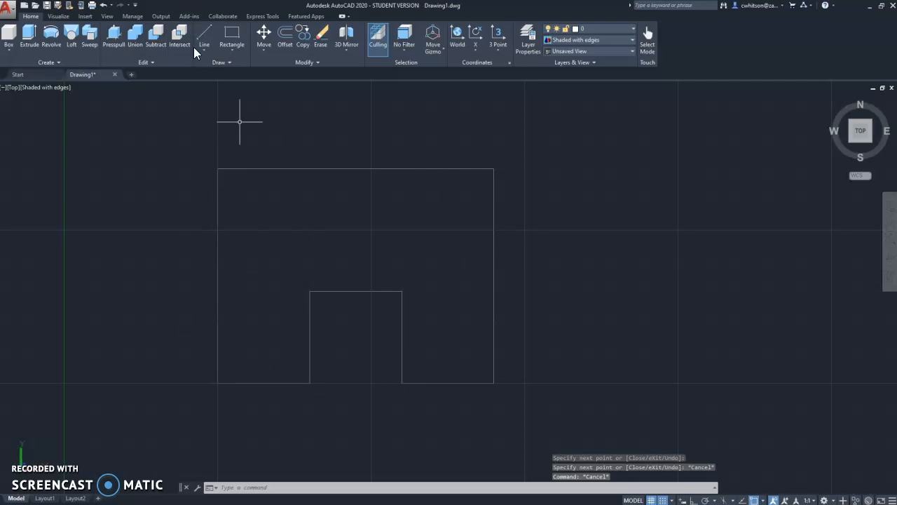
Step: Fillet the notch's upper-left corner with a radius of 0.25
{"action": "left_click", "coordinate": [309, 63]}
{"action": "left_click", "coordinate": [267, 74]}
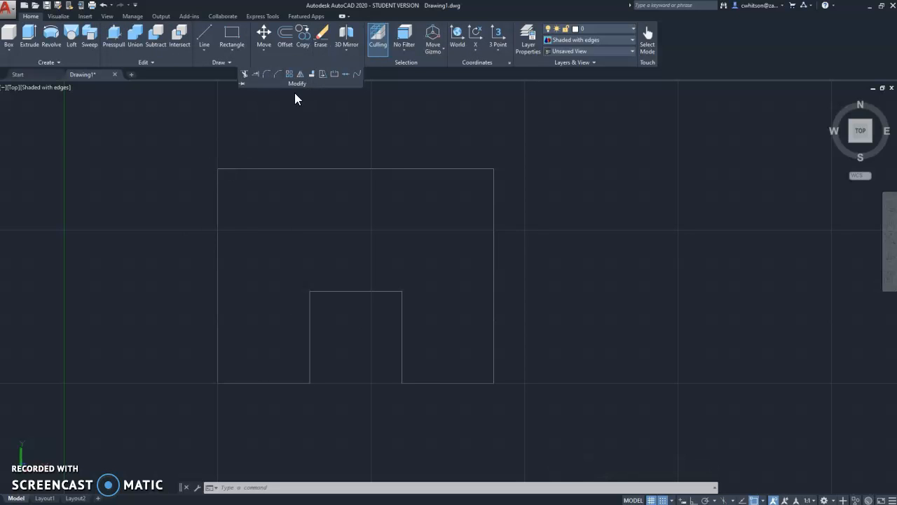
{"action": "type", "text": "r"}
{"action": "key", "text": "Return"}
{"action": "type", "text": ".25"}
{"action": "key", "text": "Return"}
{"action": "scroll", "coordinate": [307, 340], "scroll_direction": "up", "scroll_amount": 2}
{"action": "left_click", "coordinate": [307, 279]}
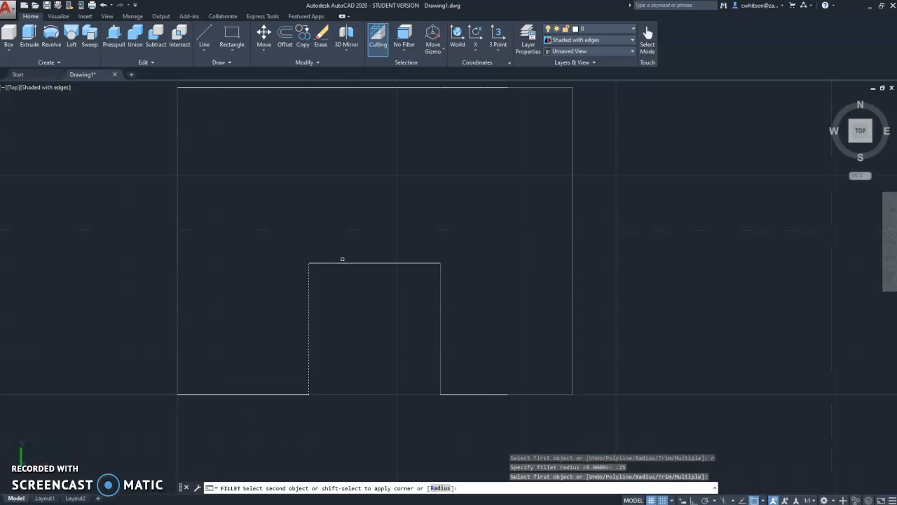
{"action": "left_click", "coordinate": [342, 262]}
Step: Fillet the notch's upper-right and lower-right corners with the same 0.25 radius
{"action": "key", "text": "Return"}
{"action": "left_click", "coordinate": [418, 263]}
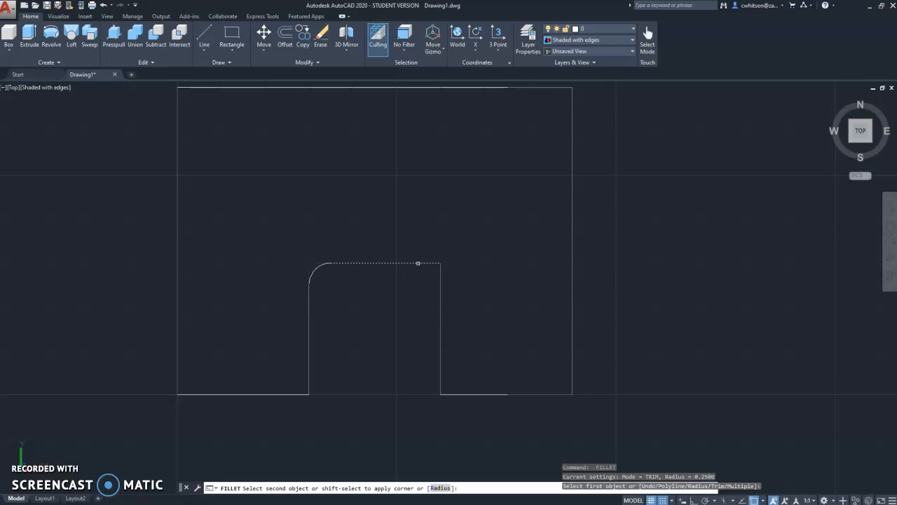
{"action": "left_click", "coordinate": [441, 301]}
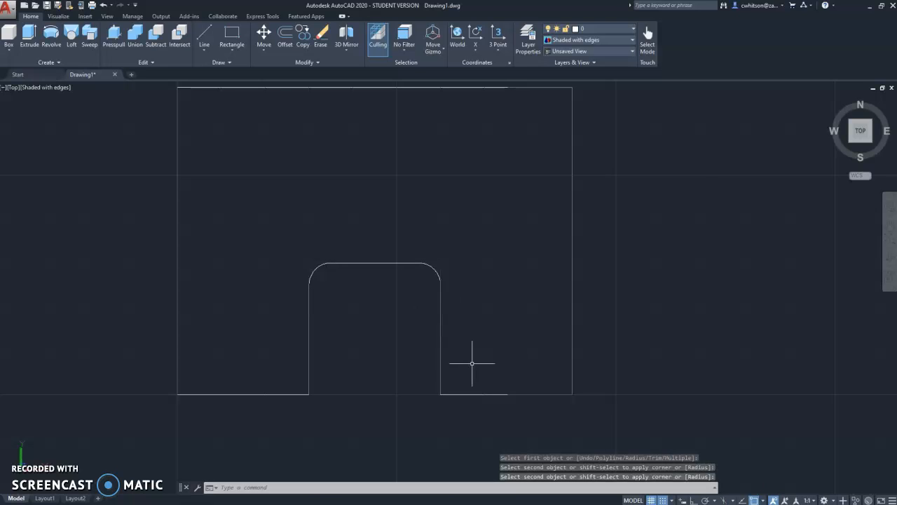
{"action": "key", "text": "Return"}
{"action": "left_click", "coordinate": [442, 373]}
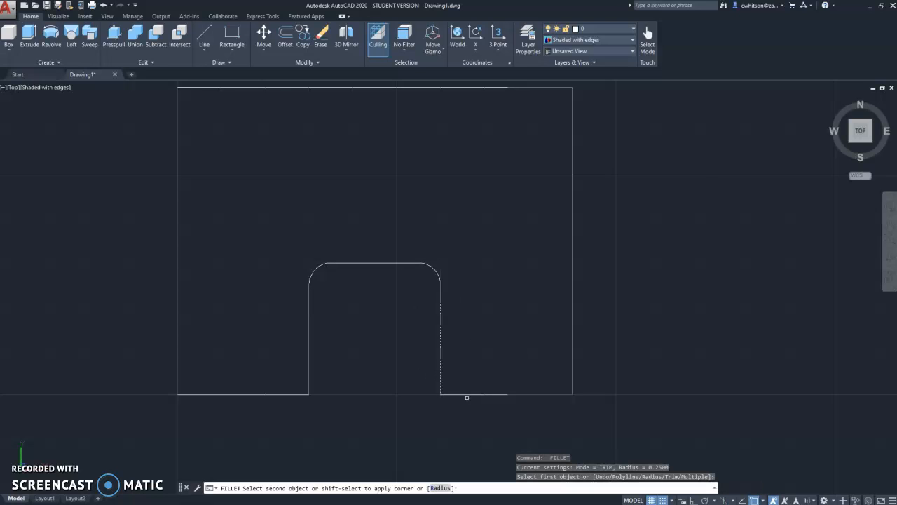
{"action": "left_click", "coordinate": [478, 396]}
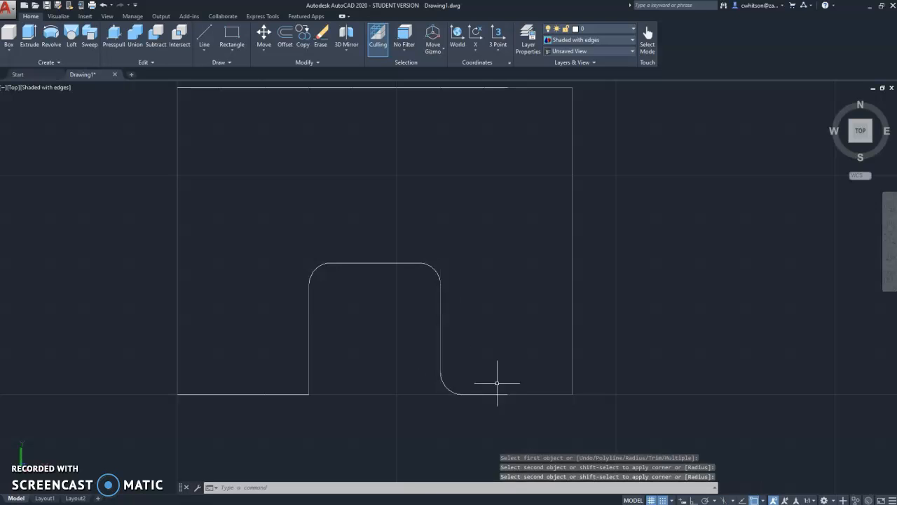
Step: Fillet the notch's lower-left corner with the same 0.25 radius and switch to the southwest isometric view
{"action": "key", "text": "Return"}
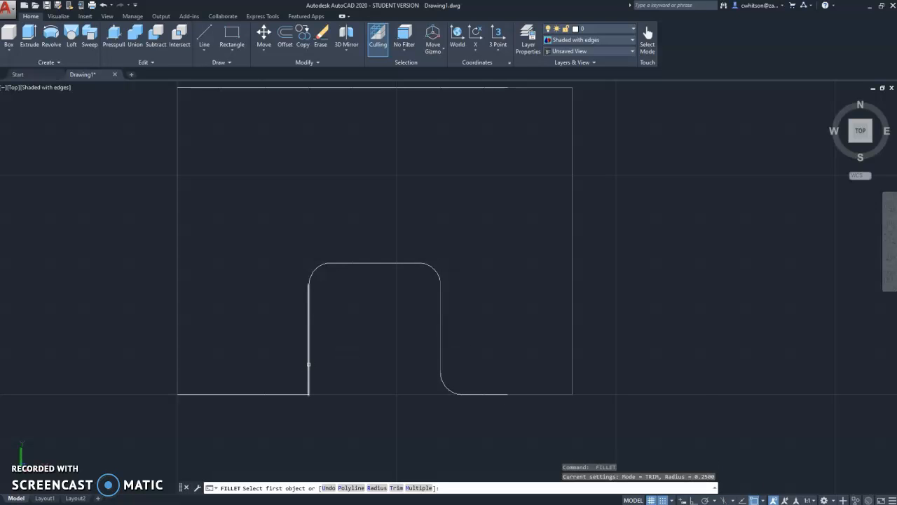
{"action": "left_click", "coordinate": [309, 364]}
{"action": "left_click", "coordinate": [274, 393]}
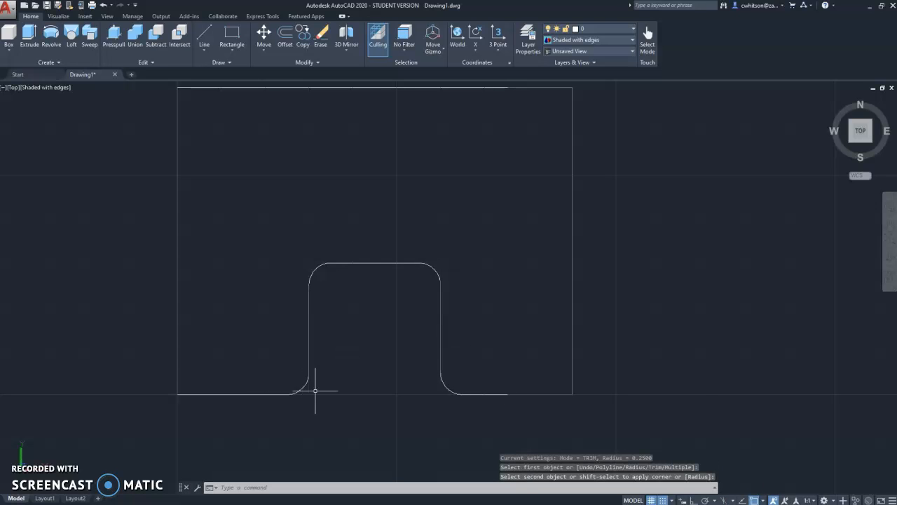
{"action": "key", "text": "Escape"}
{"action": "key", "text": "Escape"}
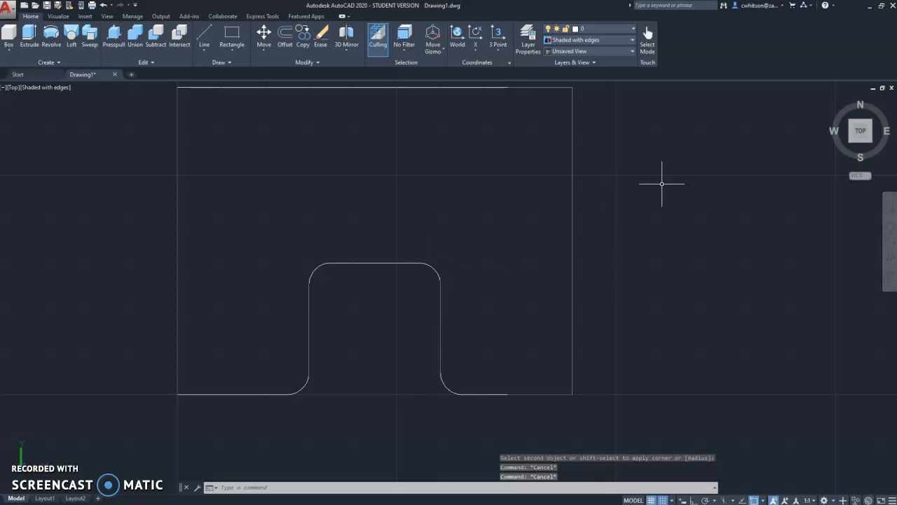
{"action": "left_click", "coordinate": [850, 139]}
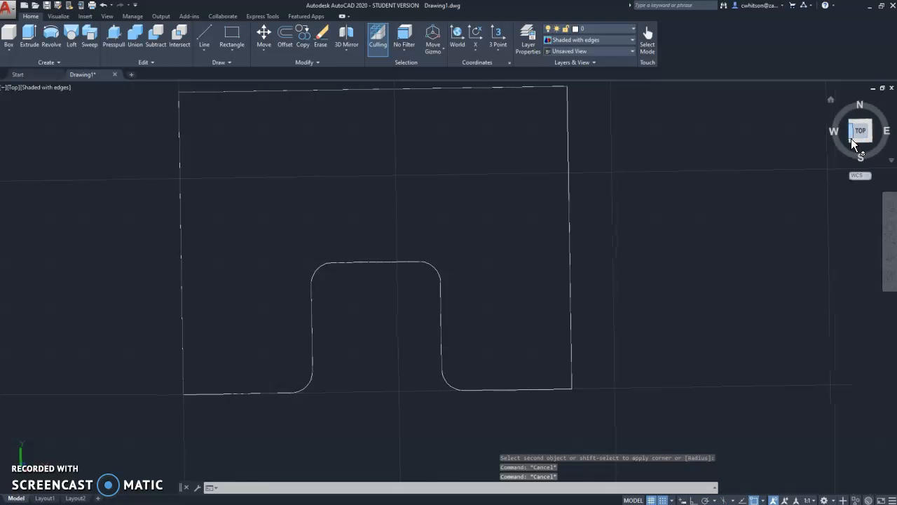
{"action": "left_click", "coordinate": [870, 132]}
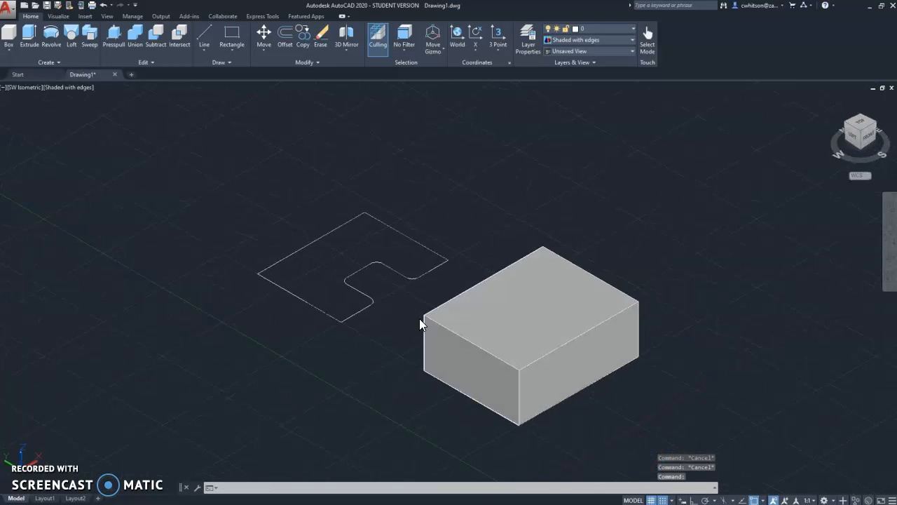
Step: Try to extrude all the separate lines and arcs of the notched outline upward by about 4.625
{"action": "left_click", "coordinate": [31, 39]}
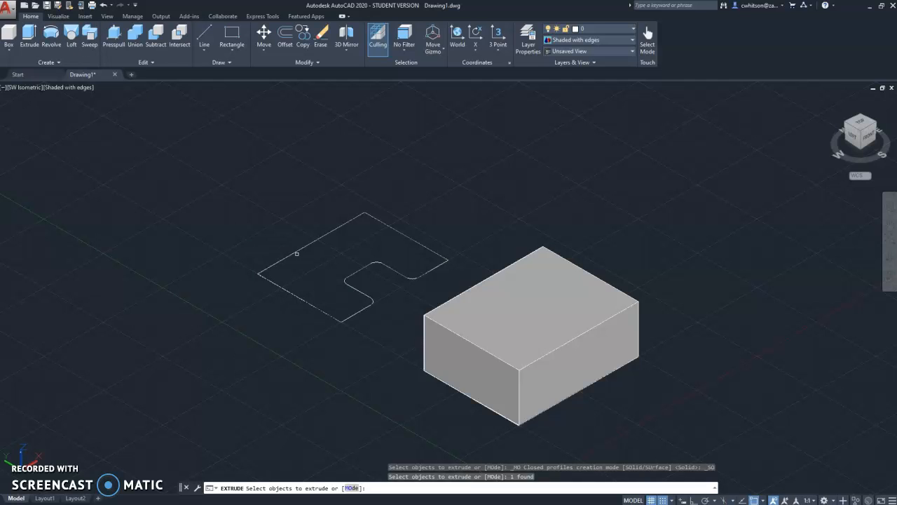
{"action": "left_click", "coordinate": [296, 254]}
{"action": "left_click", "coordinate": [401, 232]}
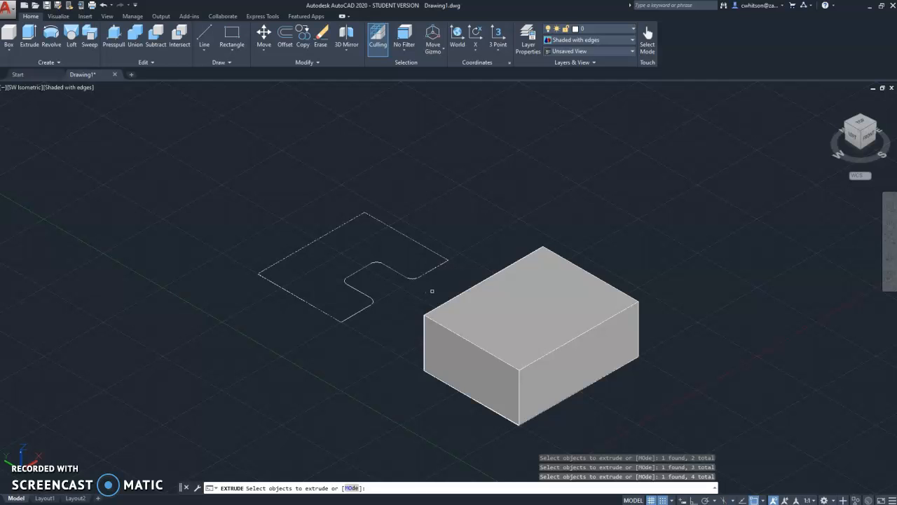
{"action": "left_click", "coordinate": [431, 290]}
{"action": "left_click", "coordinate": [327, 246]}
{"action": "left_click", "coordinate": [381, 343]}
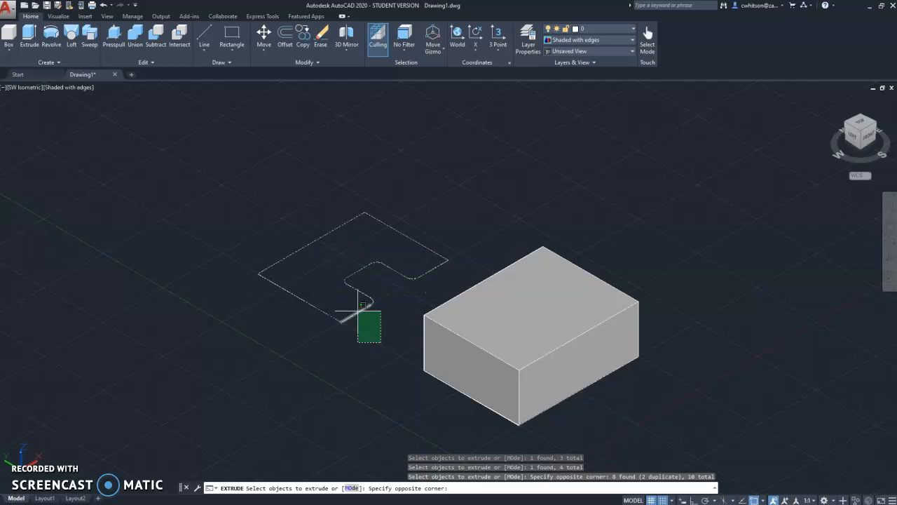
{"action": "left_click", "coordinate": [295, 251]}
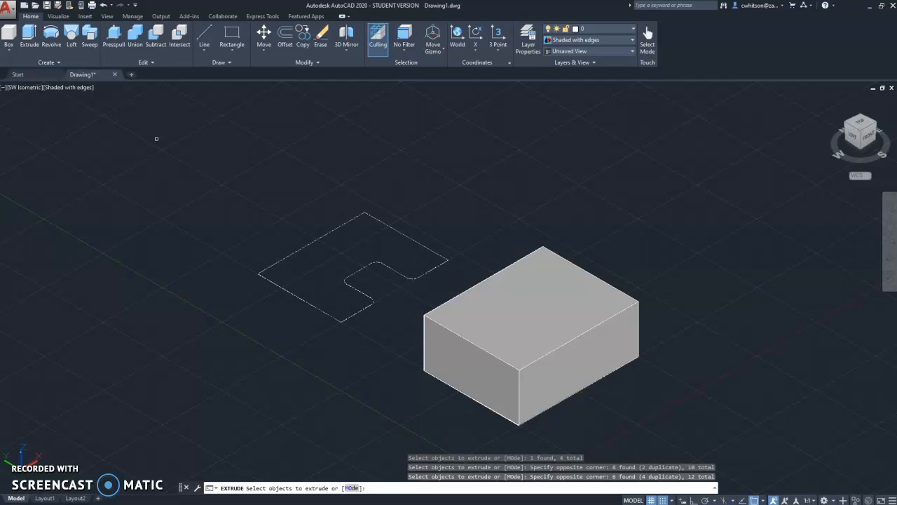
{"action": "key", "text": "Return"}
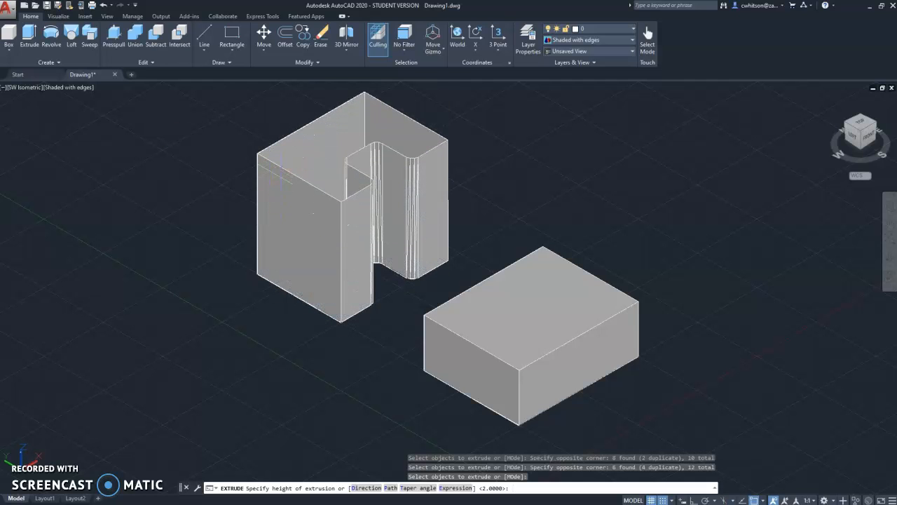
{"action": "left_click", "coordinate": [272, 162]}
Step: Inspect the extruded notched shape from the southwest and from the top, and undo the view changes and the extrusion
{"action": "scroll", "coordinate": [279, 235], "scroll_direction": "up", "scroll_amount": 6}
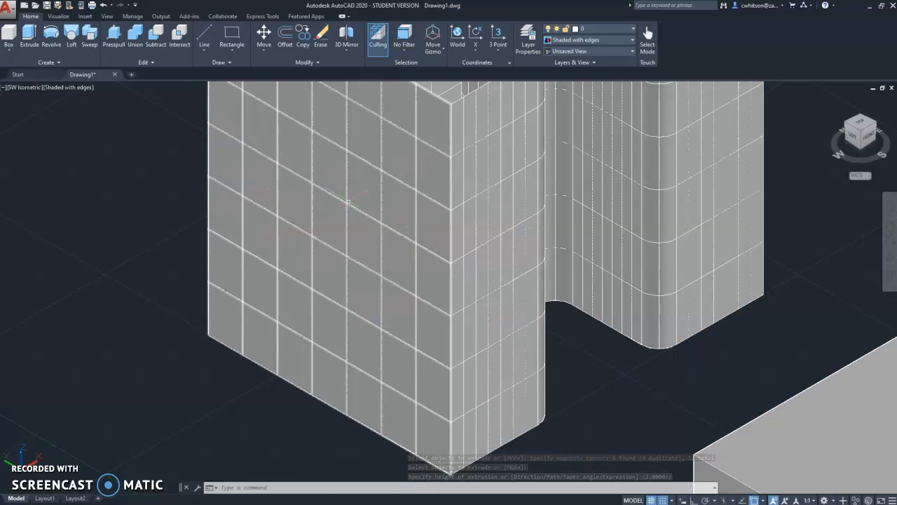
{"action": "scroll", "coordinate": [361, 231], "scroll_direction": "down", "scroll_amount": 3}
{"action": "middle_click_drag", "start_coordinate": [335, 176], "coordinate": [409, 330]}
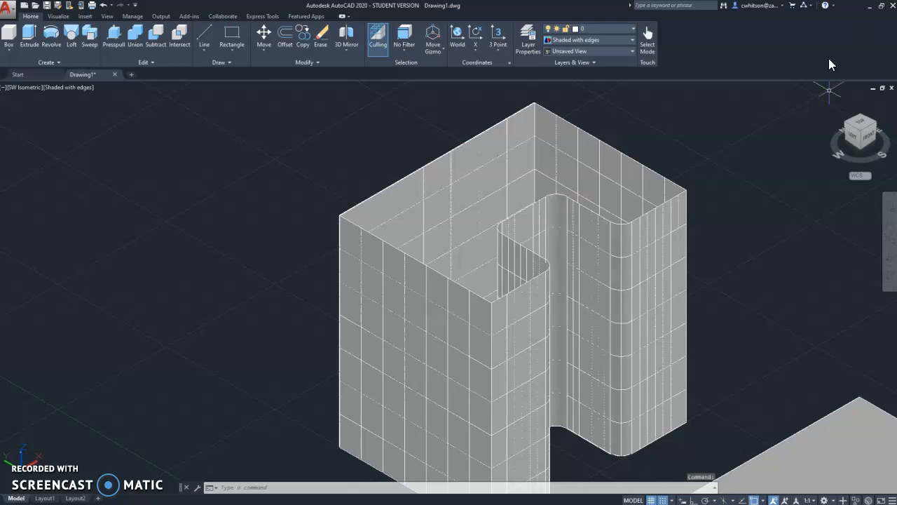
{"action": "left_click", "coordinate": [862, 126]}
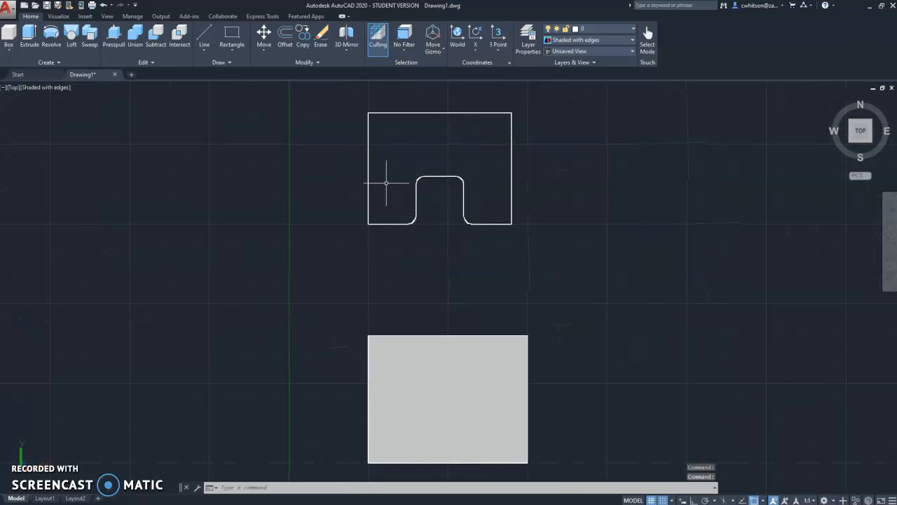
{"action": "left_click", "coordinate": [852, 141]}
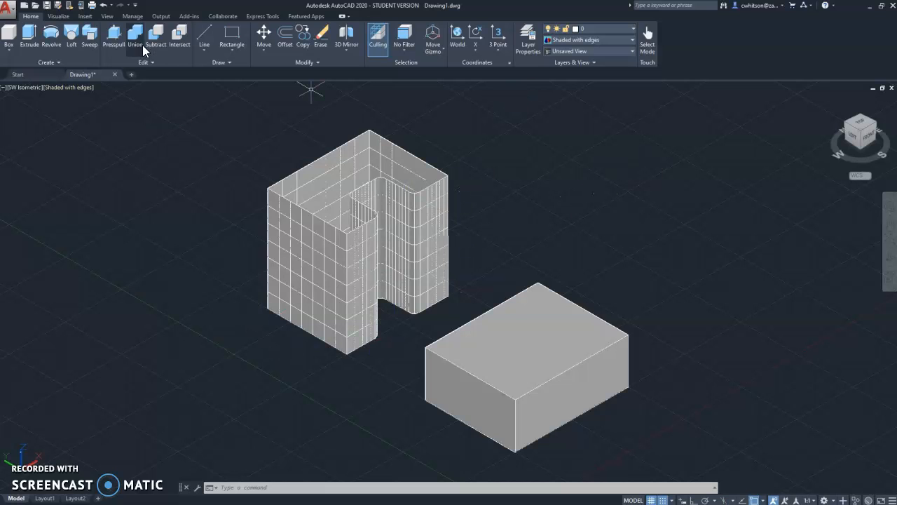
{"action": "left_click", "coordinate": [104, 6]}
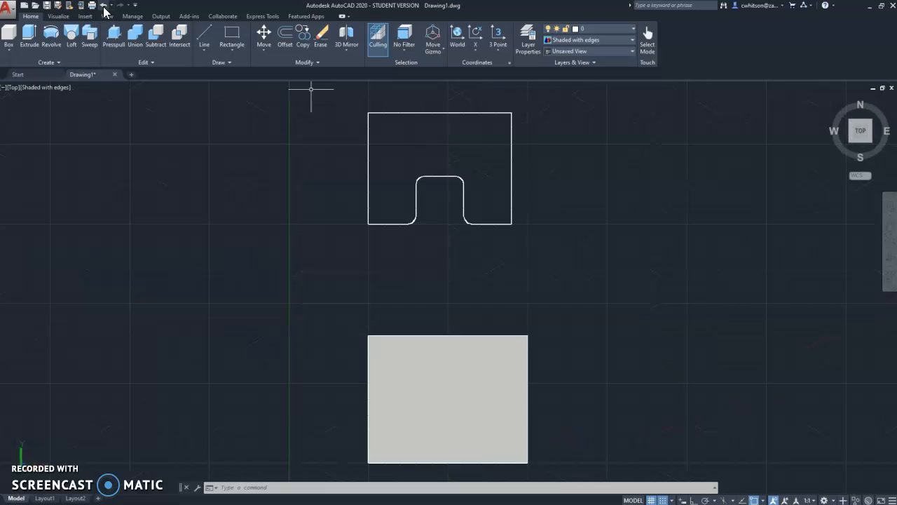
{"action": "left_click", "coordinate": [103, 5]}
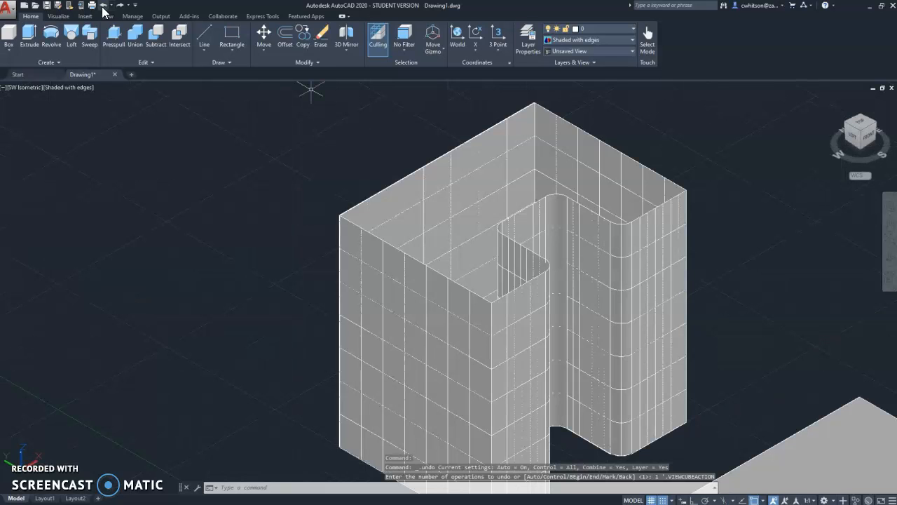
{"action": "left_click", "coordinate": [104, 6]}
{"action": "left_click", "coordinate": [104, 6]}
{"action": "left_click", "coordinate": [103, 7]}
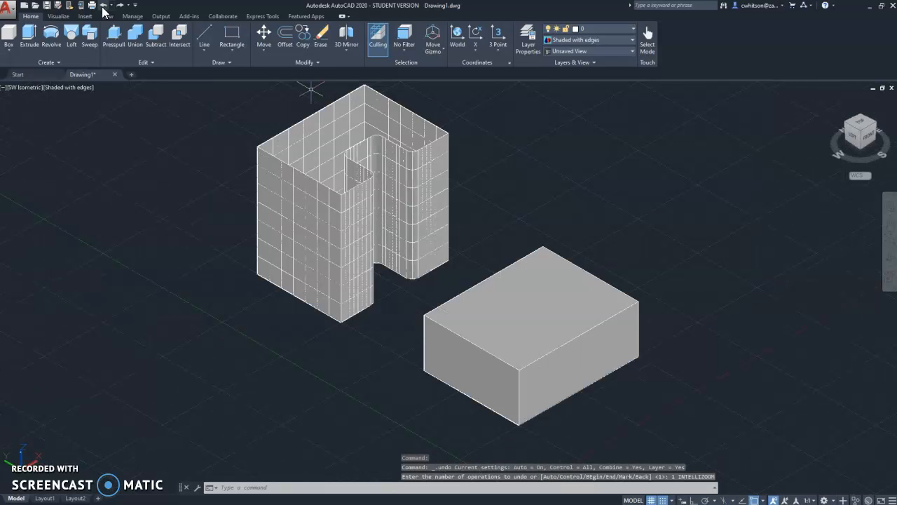
{"action": "left_click", "coordinate": [104, 6]}
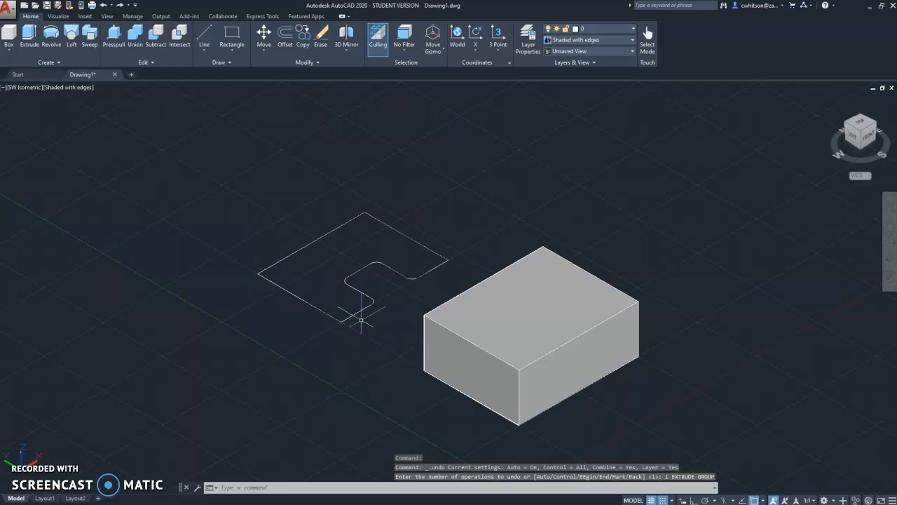
Step: Join all lines and arcs of the notched outline into one polyline and check that it selects as a single object
{"action": "left_click", "coordinate": [319, 62]}
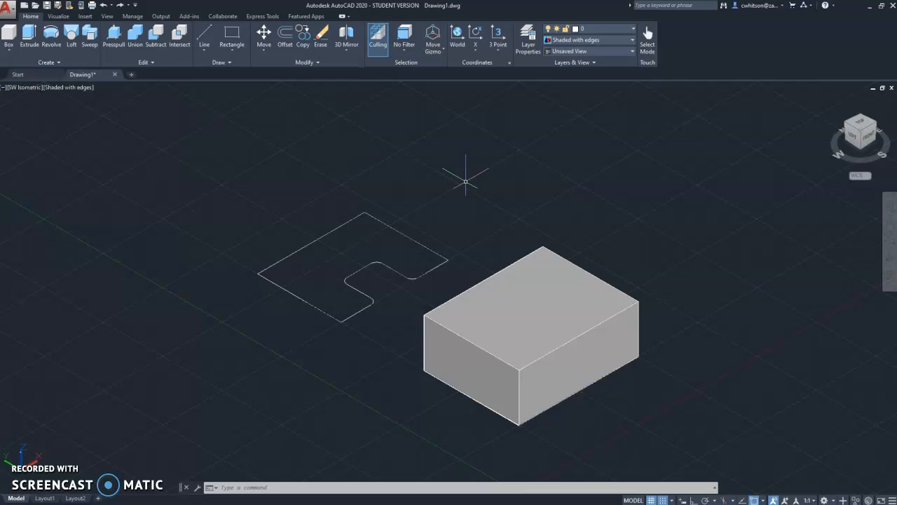
{"action": "left_click", "coordinate": [297, 62]}
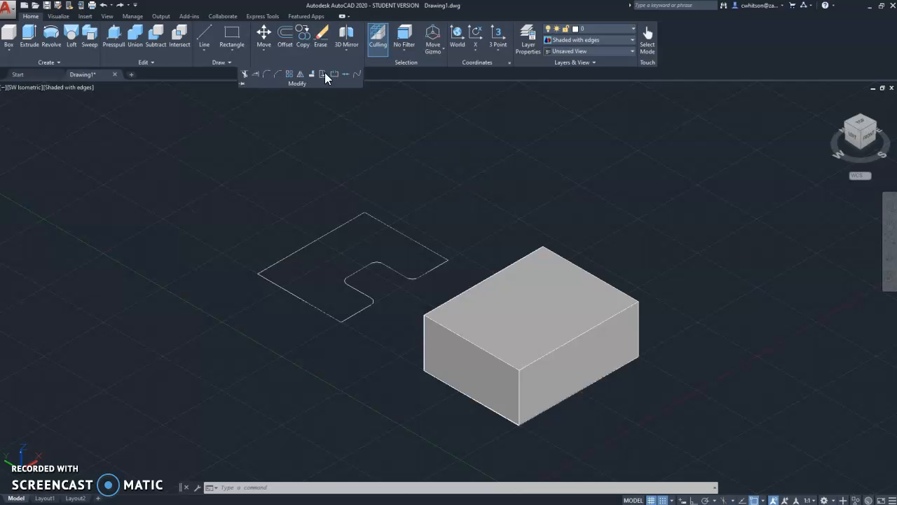
{"action": "left_click", "coordinate": [344, 74]}
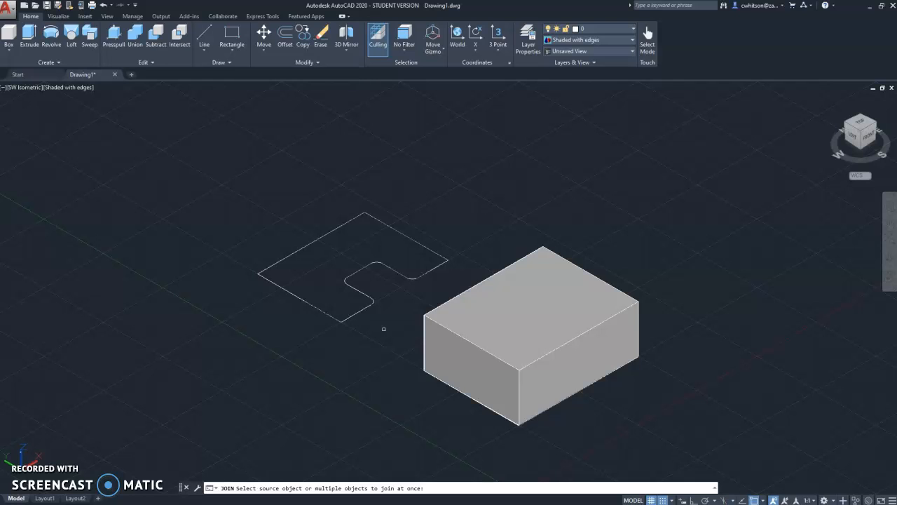
{"action": "left_click_drag", "start_coordinate": [444, 286], "coordinate": [294, 174]}
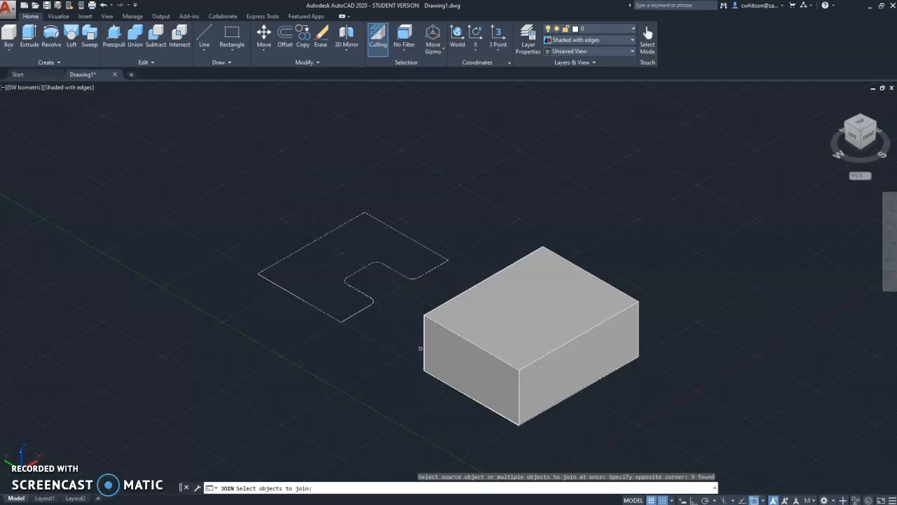
{"action": "left_click", "coordinate": [196, 205]}
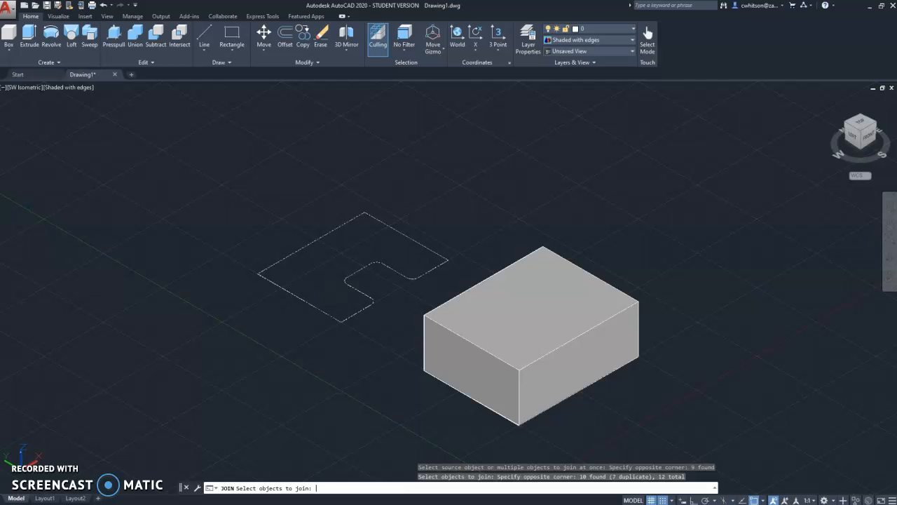
{"action": "key", "text": "Return"}
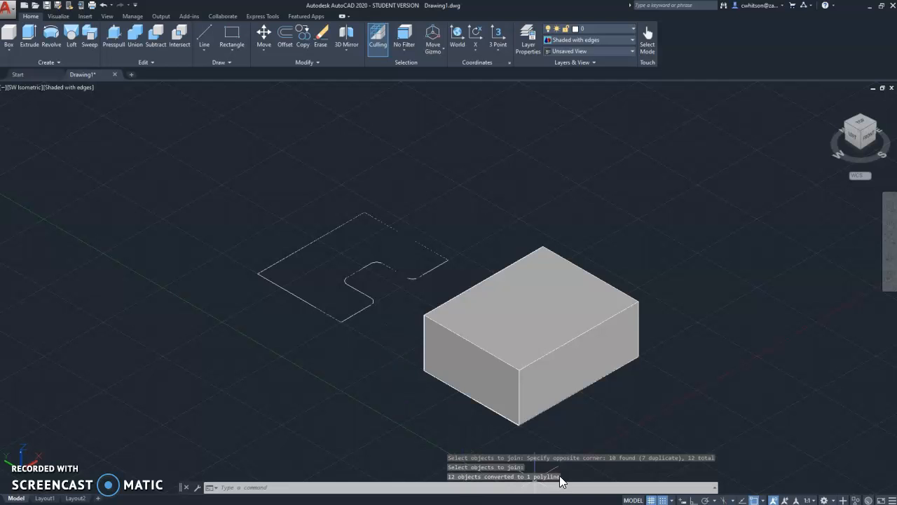
{"action": "left_click", "coordinate": [257, 279]}
{"action": "left_click", "coordinate": [208, 272]}
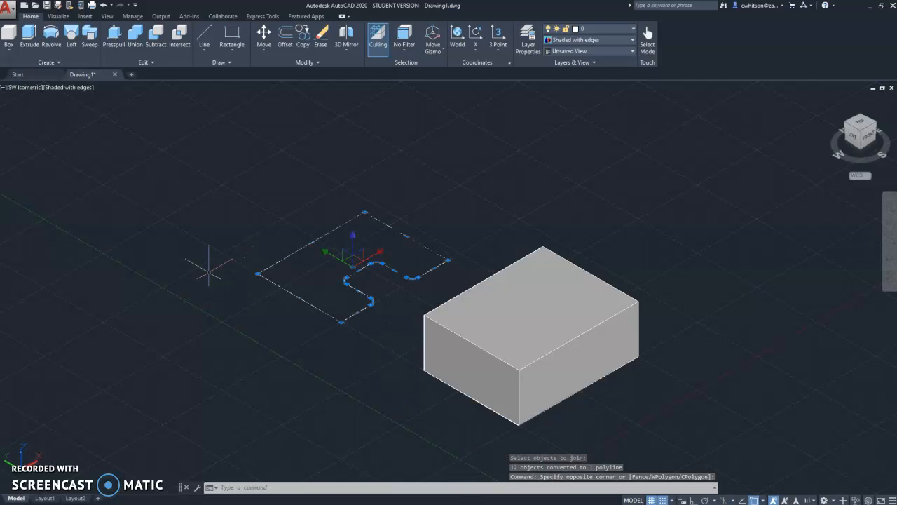
{"action": "key", "text": "Escape"}
{"action": "key", "text": "Escape"}
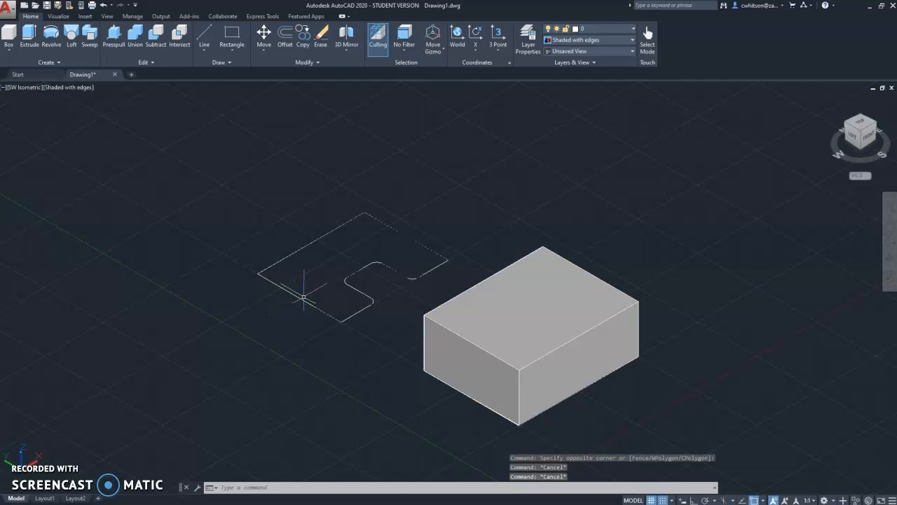
{"action": "left_click", "coordinate": [304, 296]}
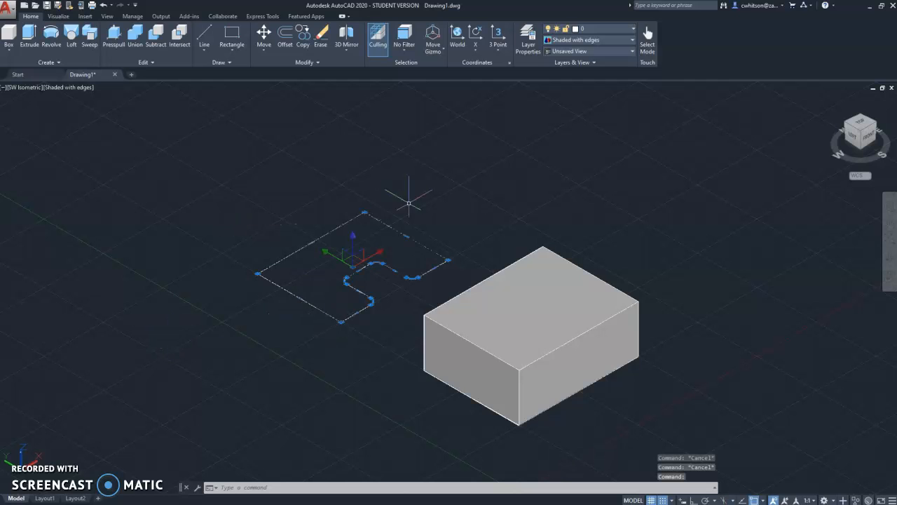
{"action": "key", "text": "Escape"}
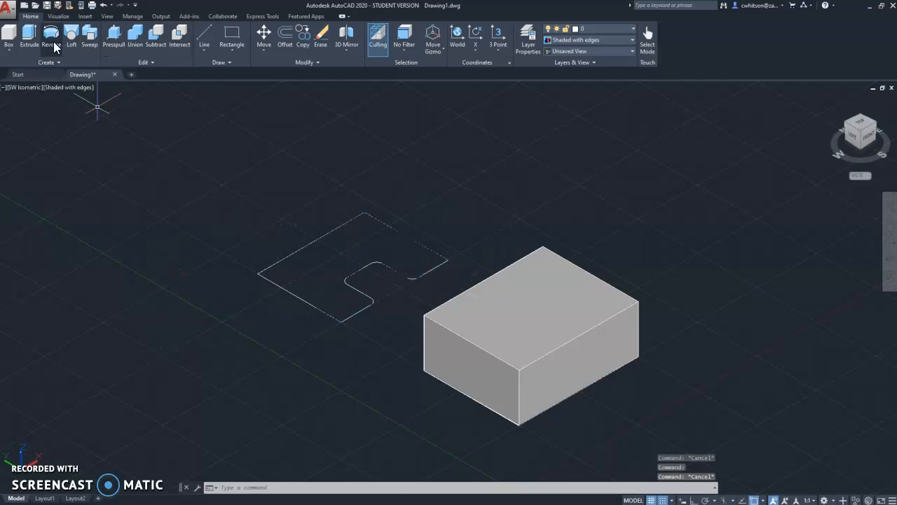
Step: Extrude the joined notched outline upward into a solid about one and a half times as tall as the box
{"action": "left_click", "coordinate": [29, 36]}
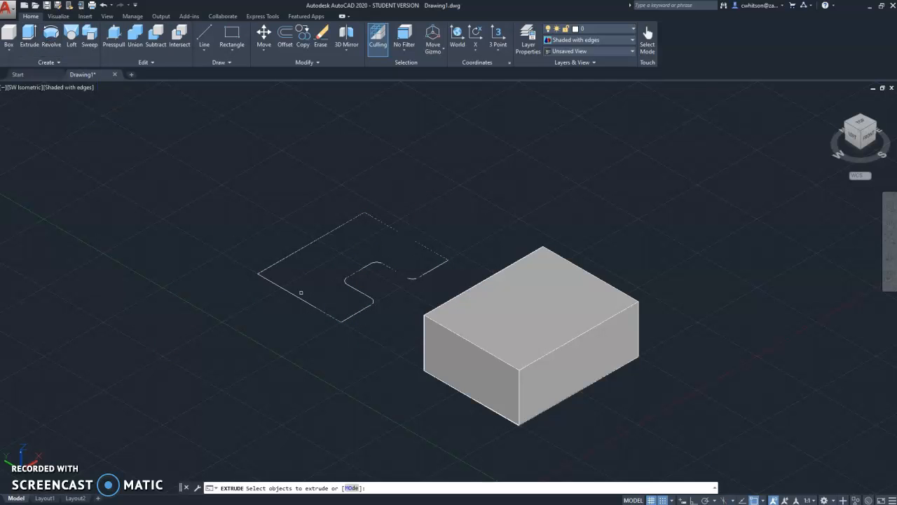
{"action": "left_click", "coordinate": [295, 291]}
{"action": "right_click", "coordinate": [214, 276]}
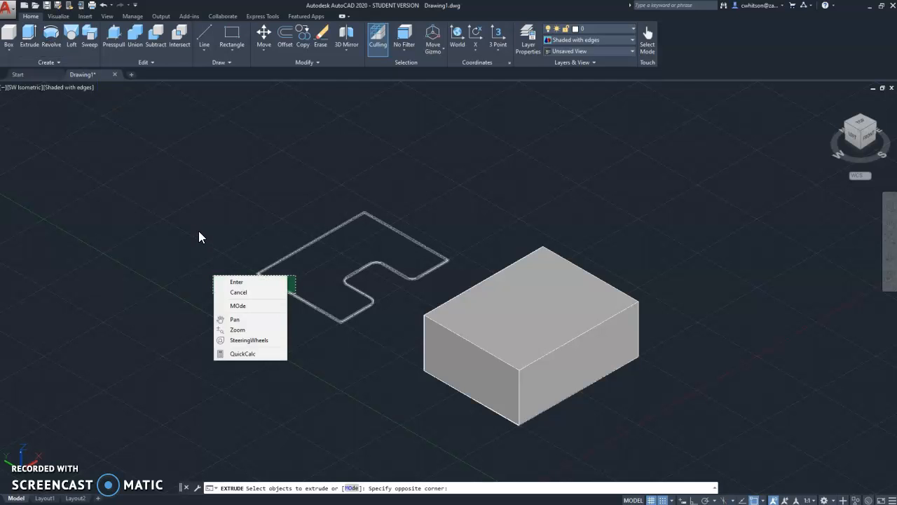
{"action": "left_click", "coordinate": [237, 284]}
{"action": "left_click", "coordinate": [213, 246]}
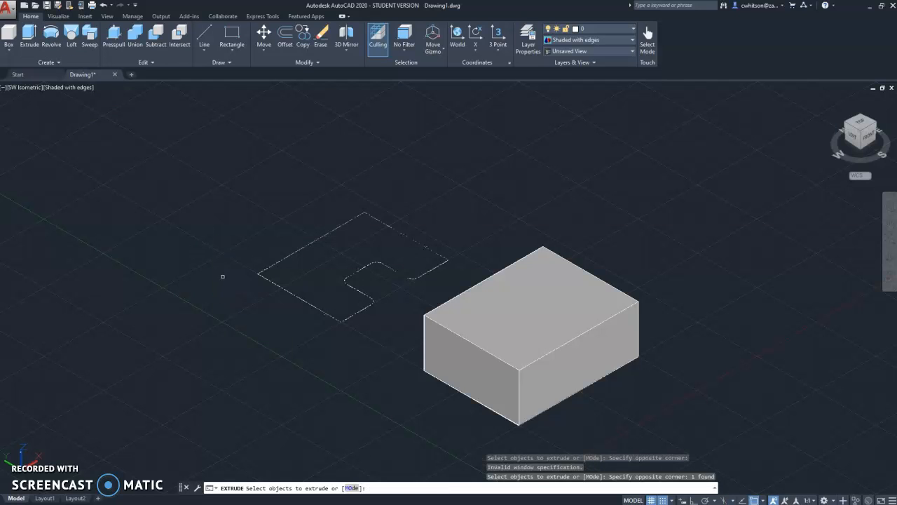
{"action": "right_click", "coordinate": [224, 278]}
{"action": "left_click", "coordinate": [242, 283]}
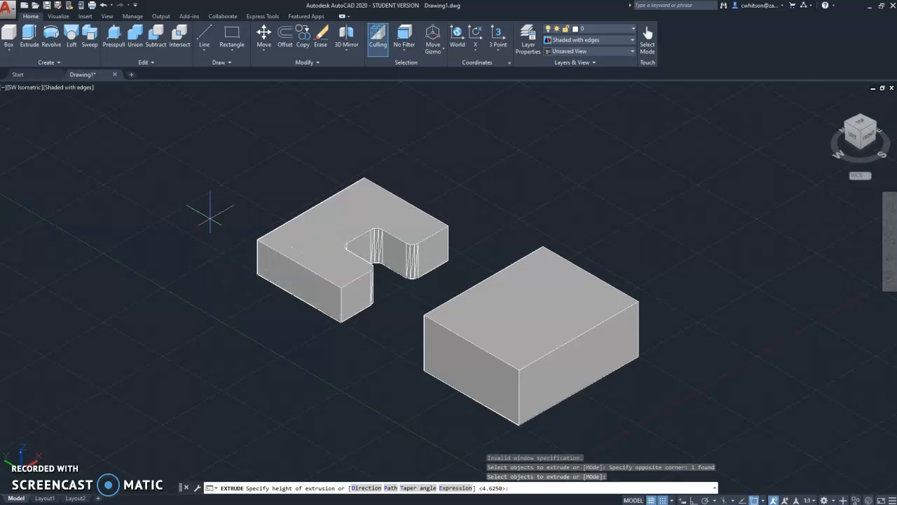
{"action": "left_click", "coordinate": [186, 167]}
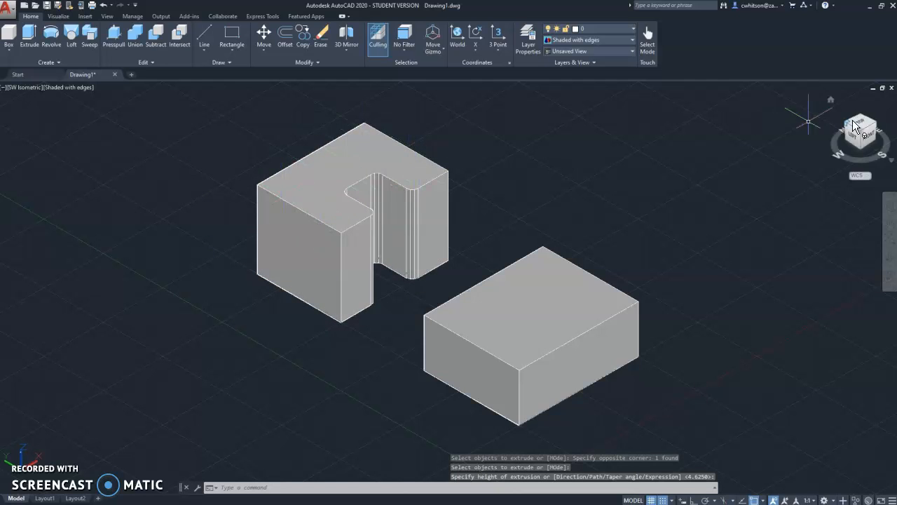
{"action": "left_click", "coordinate": [877, 127]}
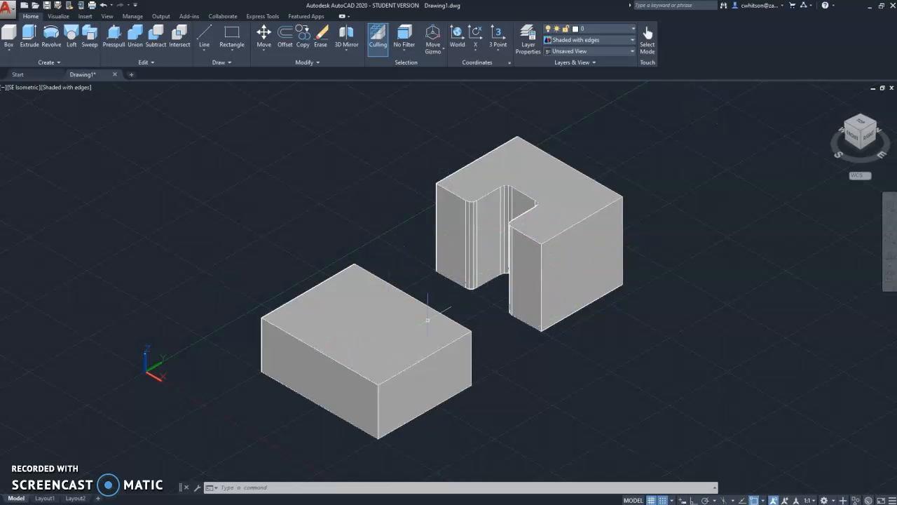
{"action": "left_click", "coordinate": [232, 51]}
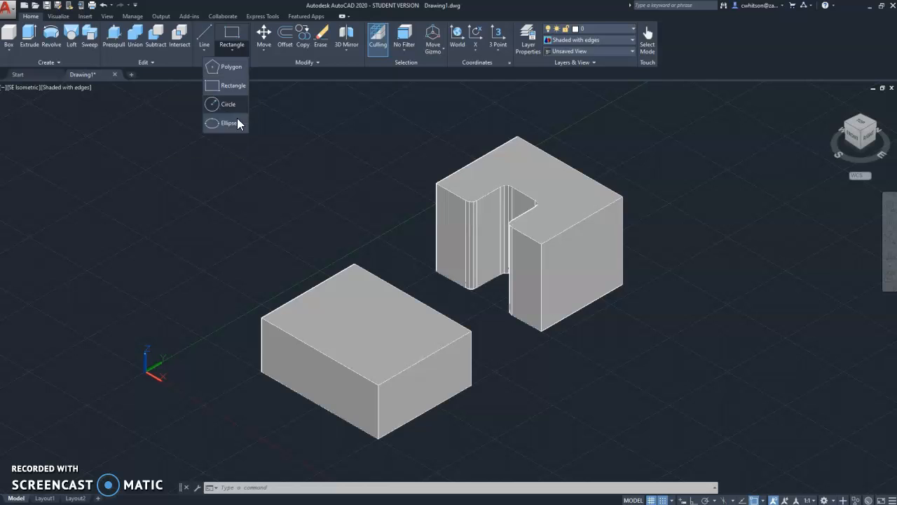
{"action": "left_click", "coordinate": [326, 148]}
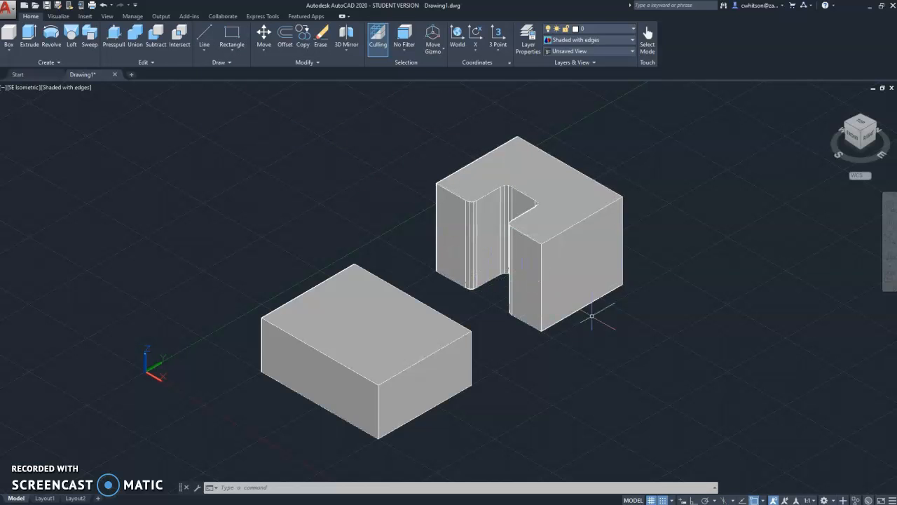
{"action": "middle_click_drag", "start_coordinate": [652, 287], "coordinate": [576, 209]}
{"action": "middle_click_drag", "start_coordinate": [638, 301], "coordinate": [599, 247]}
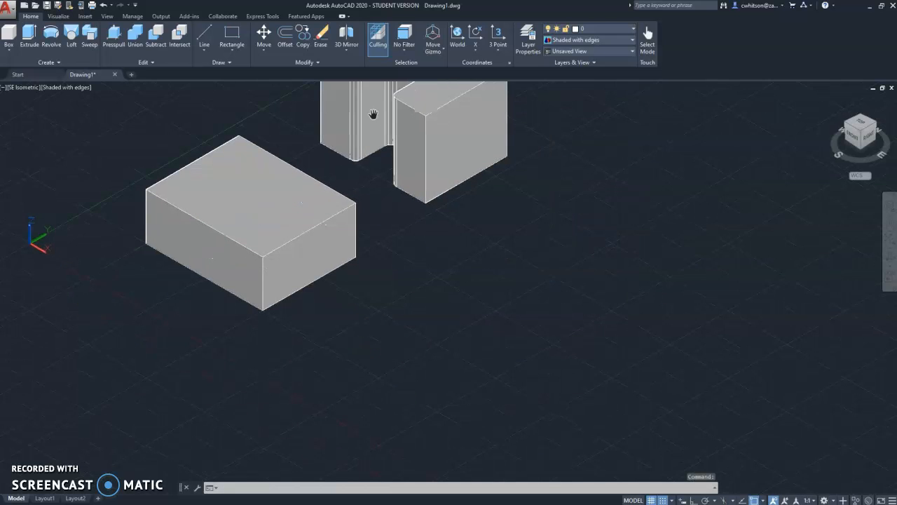
{"action": "left_click", "coordinate": [845, 124]}
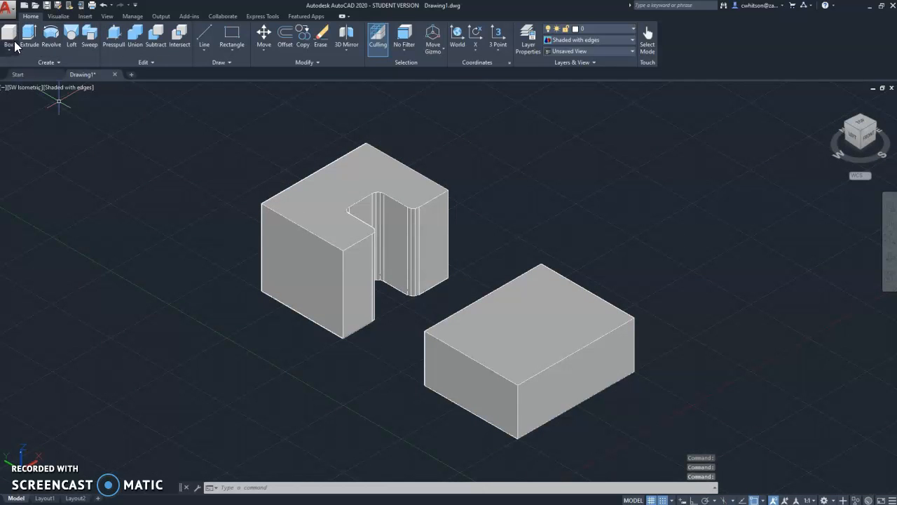
Step: Draw a small rectangle on the ground plane in the empty space beyond the box
{"action": "left_click", "coordinate": [236, 44]}
{"action": "middle_click_drag", "start_coordinate": [634, 203], "coordinate": [427, 255]}
{"action": "left_click", "coordinate": [473, 274]}
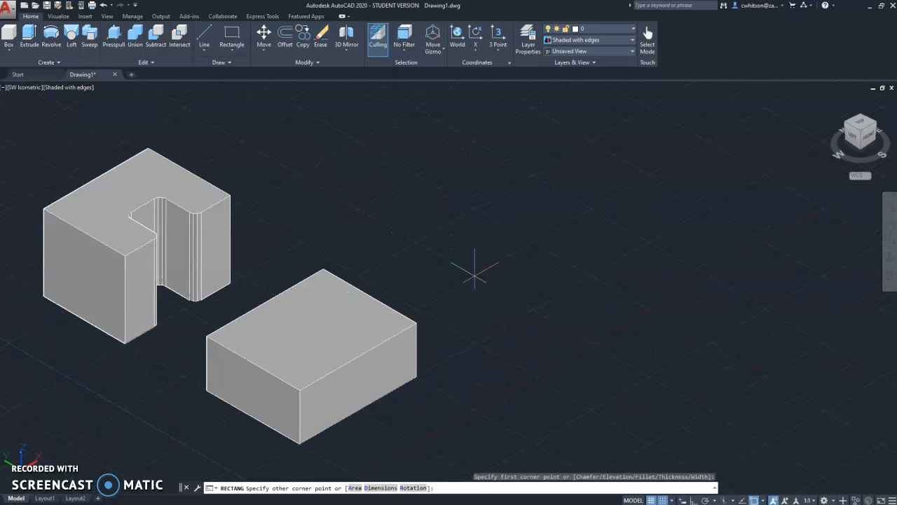
{"action": "left_click", "coordinate": [474, 208]}
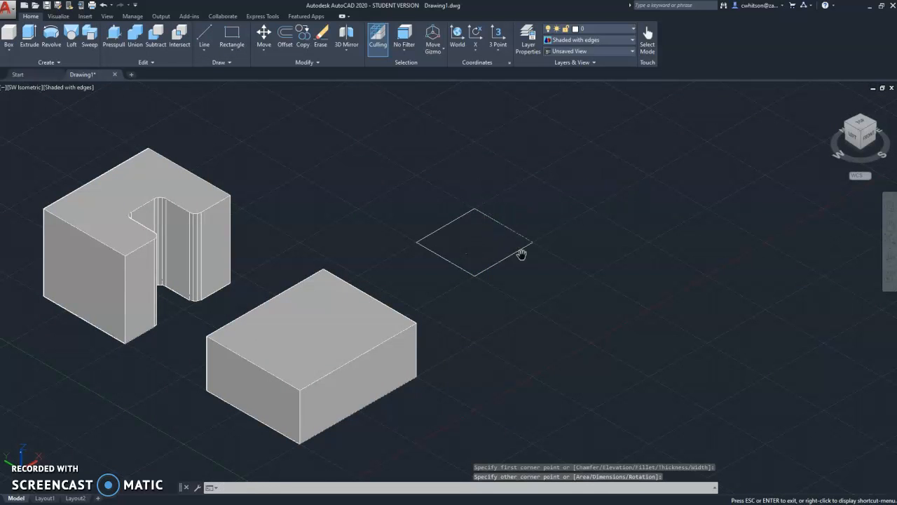
{"action": "middle_click_drag", "start_coordinate": [523, 255], "coordinate": [451, 305]}
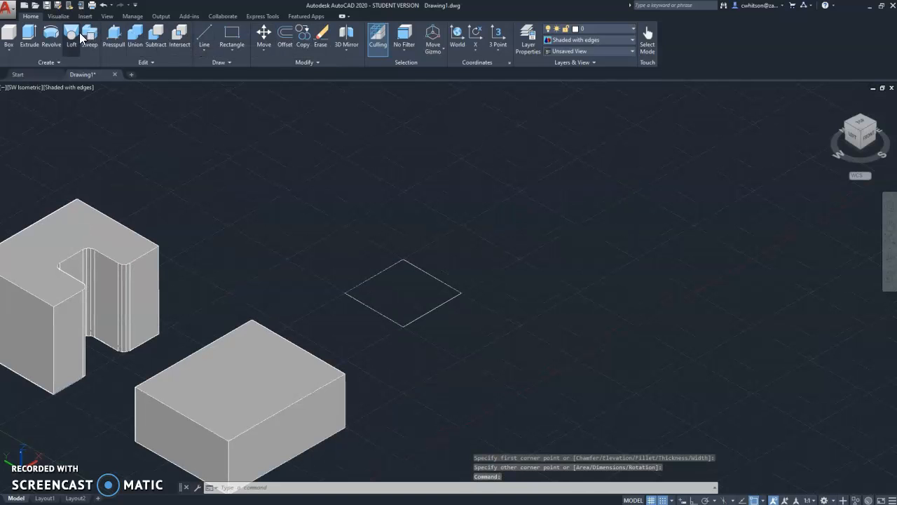
Step: Revolve the rectangle 360 degrees about its own far edge, parallel to the Y axis, to form a solid cylinder
{"action": "left_click", "coordinate": [52, 35]}
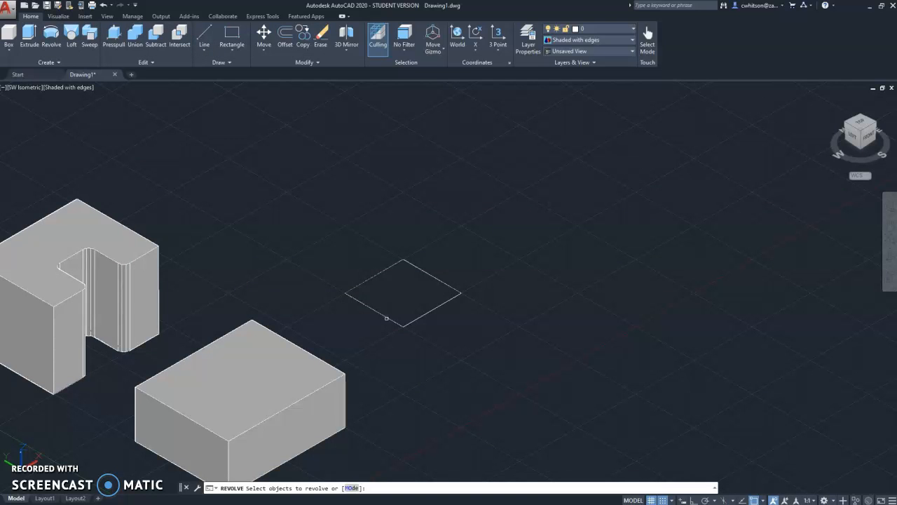
{"action": "left_click", "coordinate": [390, 320]}
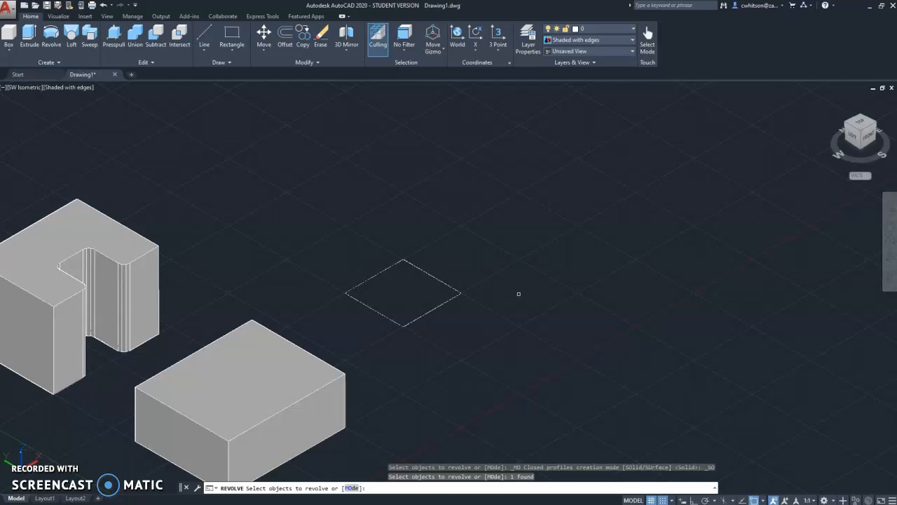
{"action": "right_click", "coordinate": [491, 295]}
{"action": "left_click", "coordinate": [502, 300]}
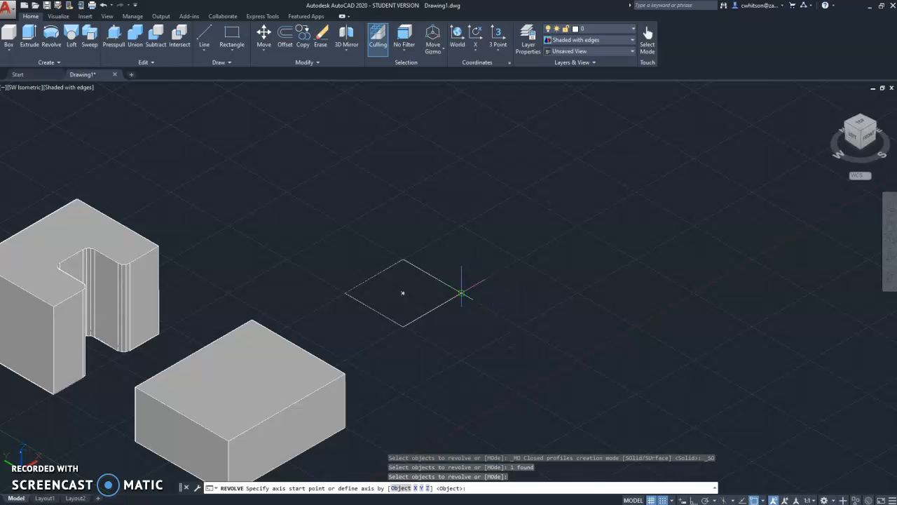
{"action": "left_click", "coordinate": [461, 293]}
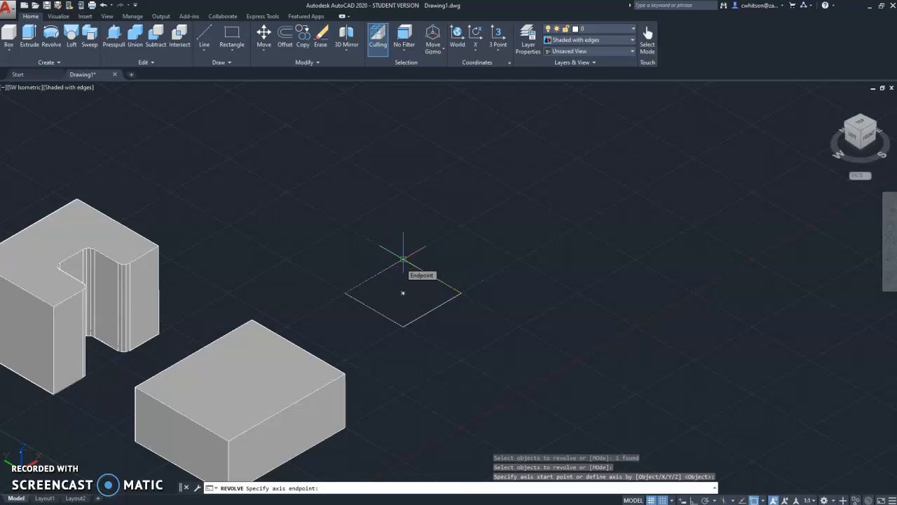
{"action": "left_click", "coordinate": [403, 259]}
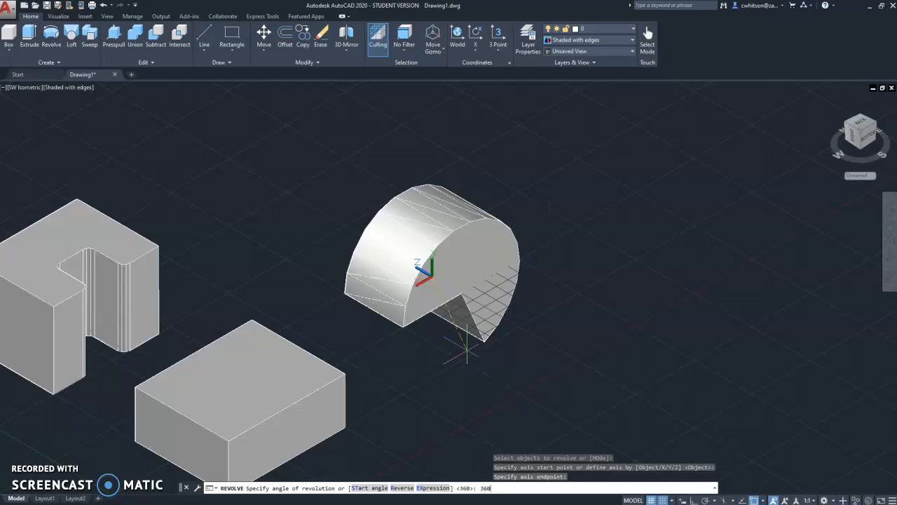
{"action": "key", "text": "Return"}
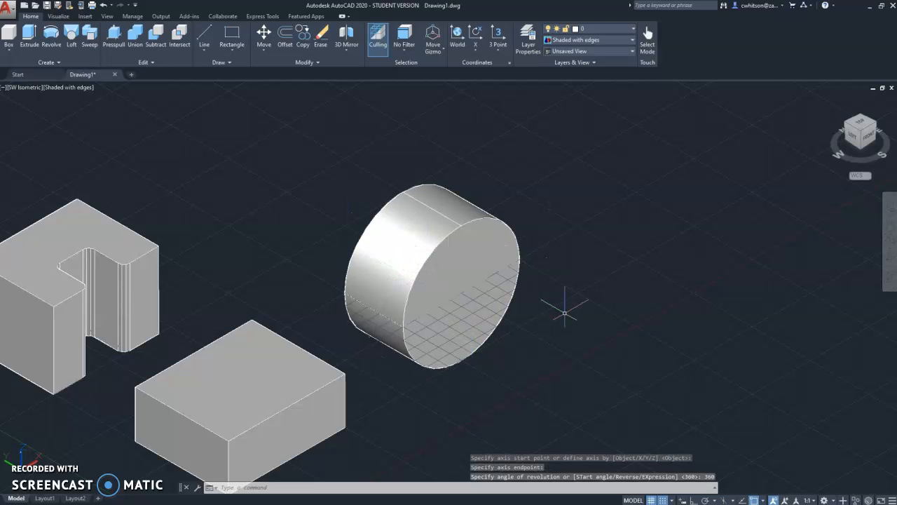
{"action": "left_click", "coordinate": [8, 50]}
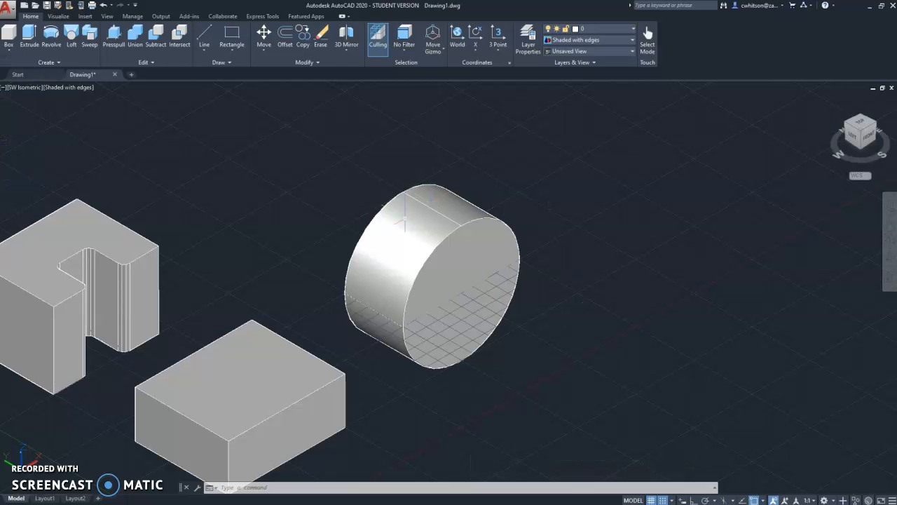
{"action": "key", "text": "Escape"}
{"action": "key", "text": "Escape"}
Step: Draw another small rectangle on the ground plane in the empty area between the notched solid and the cylinder
{"action": "middle_click_drag", "start_coordinate": [227, 185], "coordinate": [323, 292]}
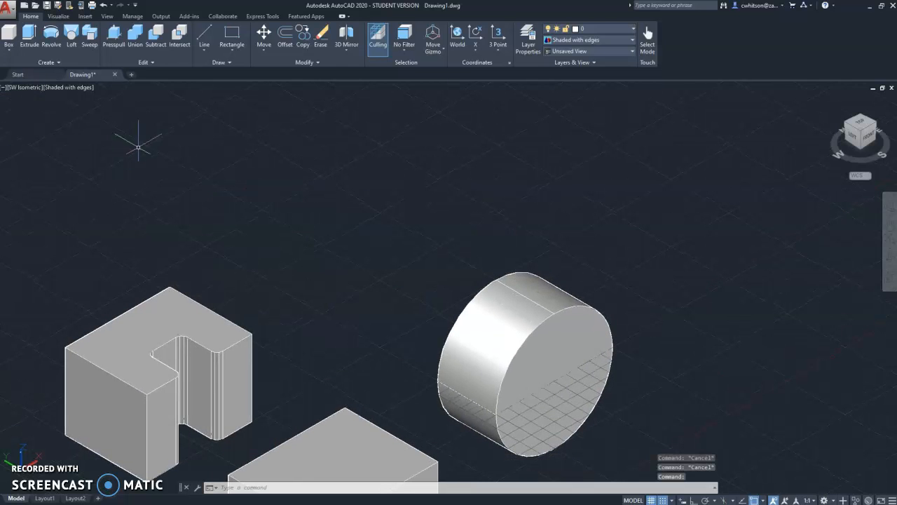
{"action": "left_click", "coordinate": [231, 35]}
{"action": "left_click", "coordinate": [322, 313]}
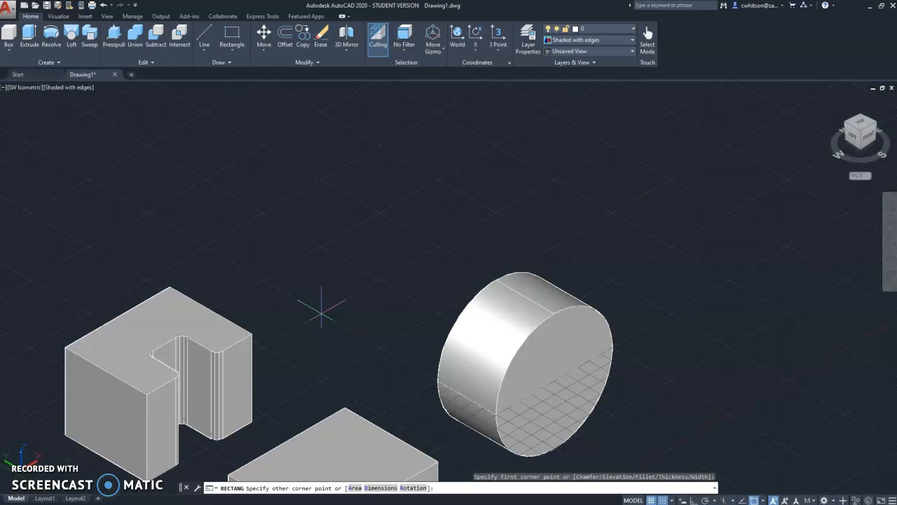
{"action": "left_click", "coordinate": [322, 247]}
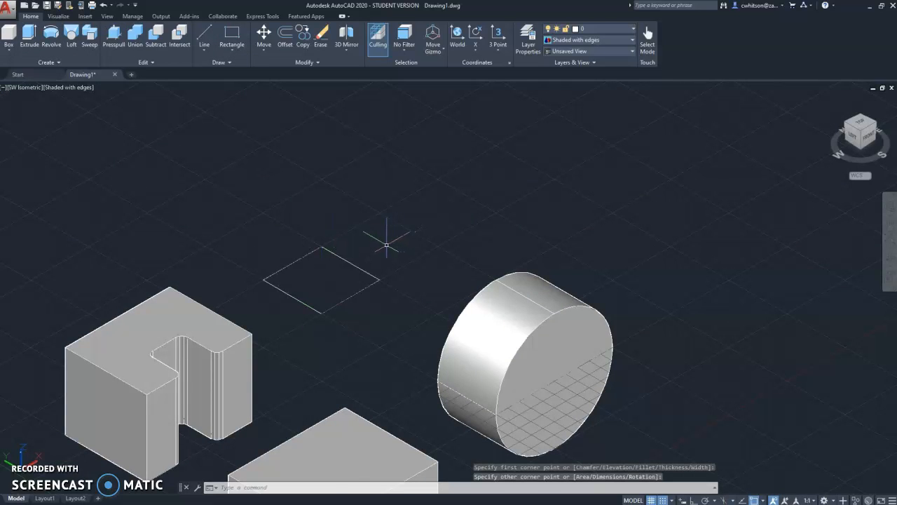
{"action": "key", "text": "Escape"}
{"action": "key", "text": "Escape"}
{"action": "scroll", "coordinate": [260, 280], "scroll_direction": "up", "scroll_amount": 2}
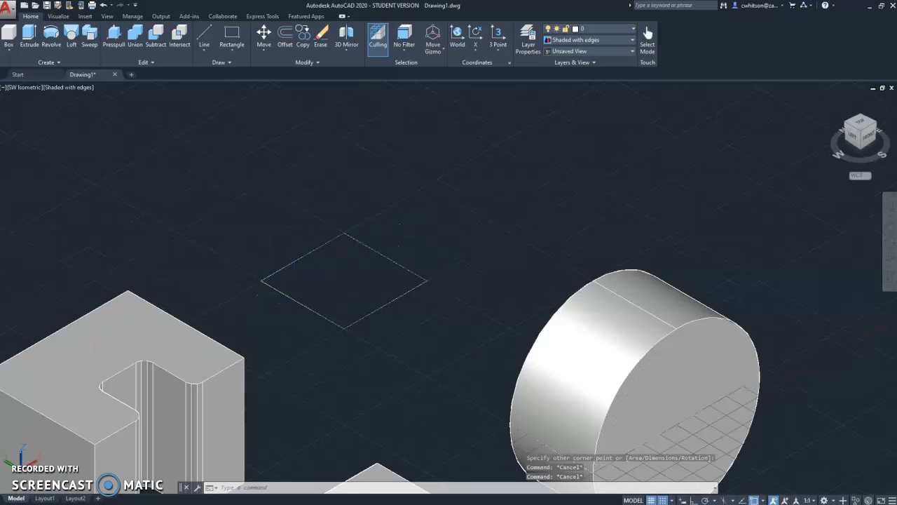
{"action": "middle_click_drag", "start_coordinate": [589, 130], "coordinate": [502, 192]}
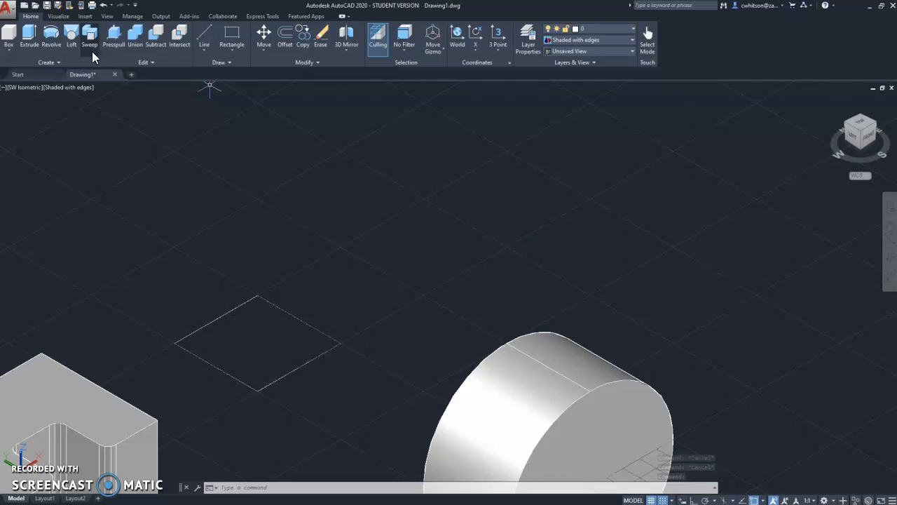
Step: Revolve the new rectangle 360 degrees about a separate axis set well away from it, parallel to Y, to form an open ring
{"action": "left_click", "coordinate": [51, 35]}
{"action": "left_click", "coordinate": [231, 378]}
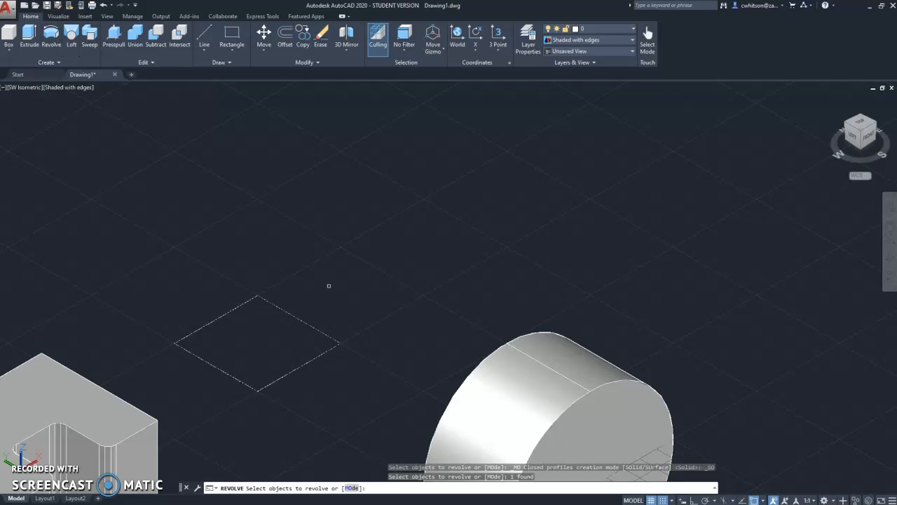
{"action": "right_click", "coordinate": [376, 267]}
{"action": "left_click", "coordinate": [408, 273]}
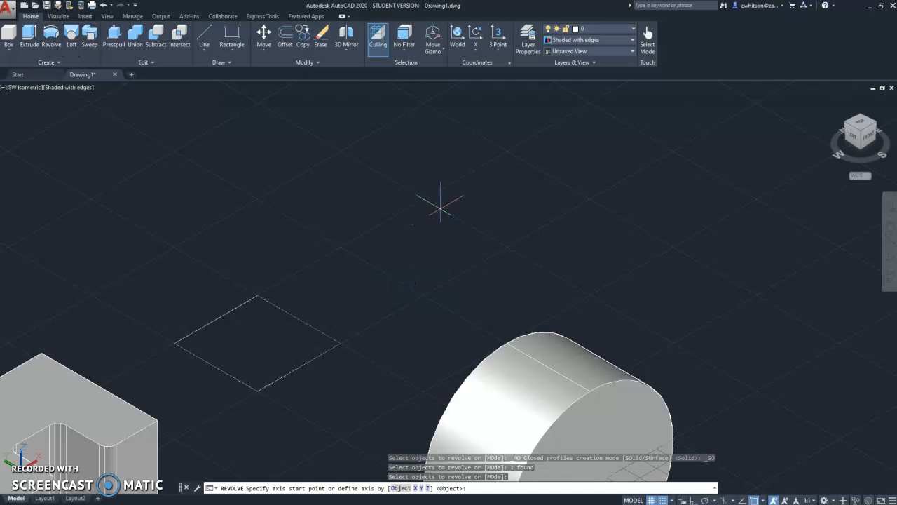
{"action": "left_click", "coordinate": [505, 242]}
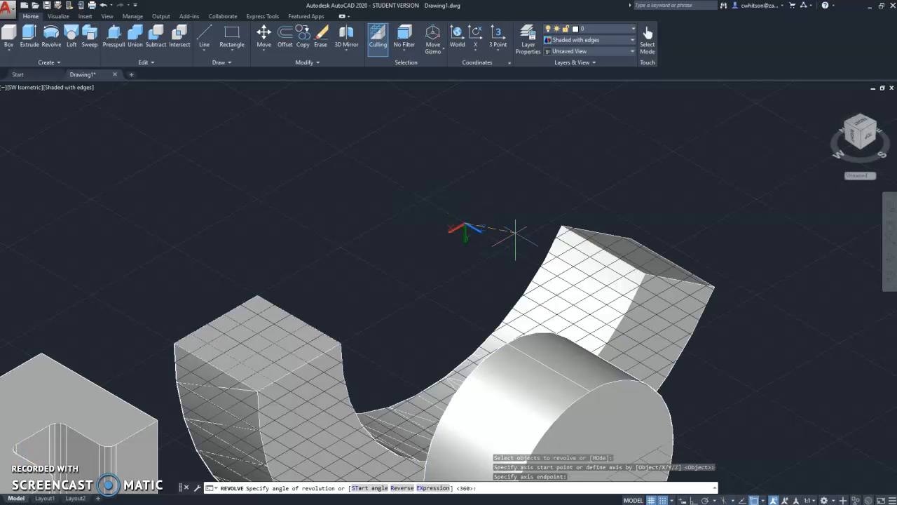
{"action": "scroll", "coordinate": [606, 252], "scroll_direction": "down", "scroll_amount": 4}
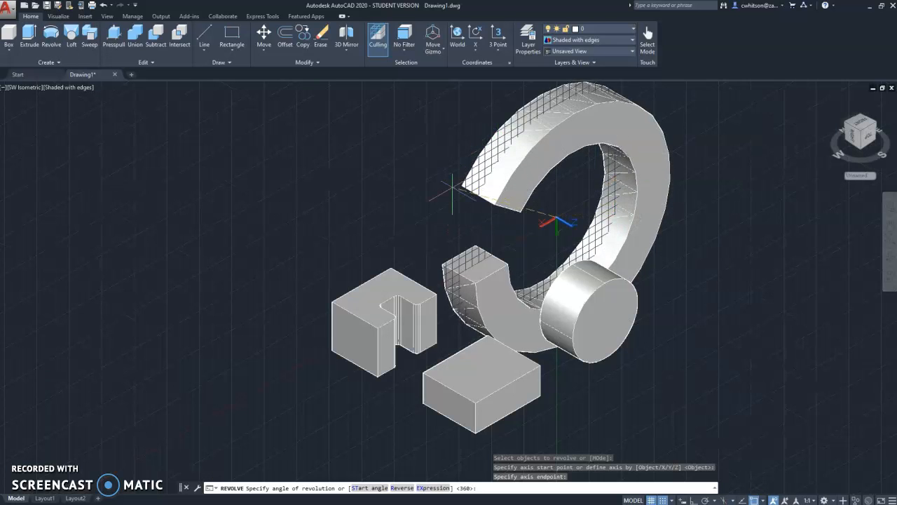
{"action": "key", "text": "Return"}
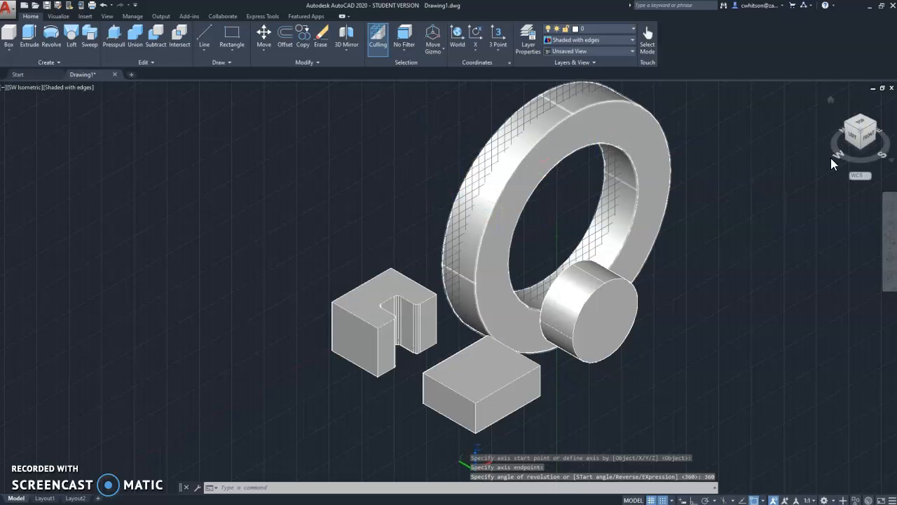
{"action": "left_click", "coordinate": [863, 137]}
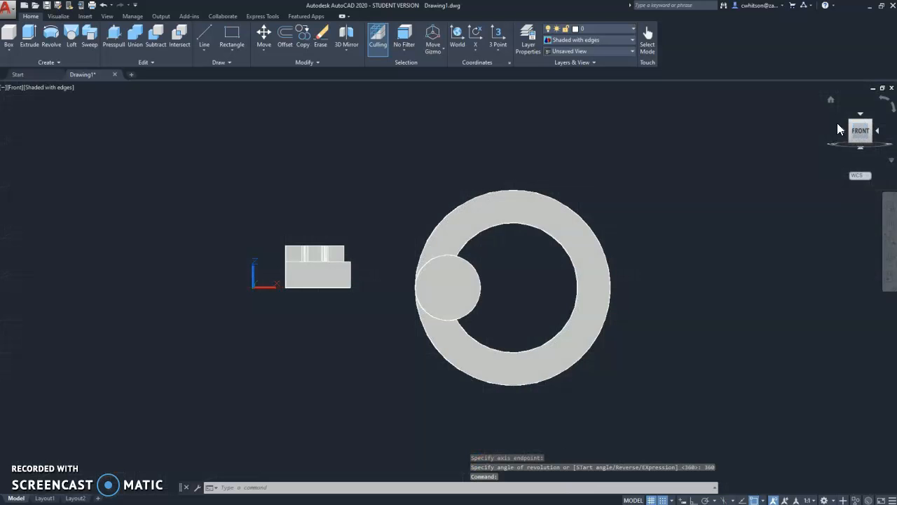
{"action": "left_click", "coordinate": [852, 123]}
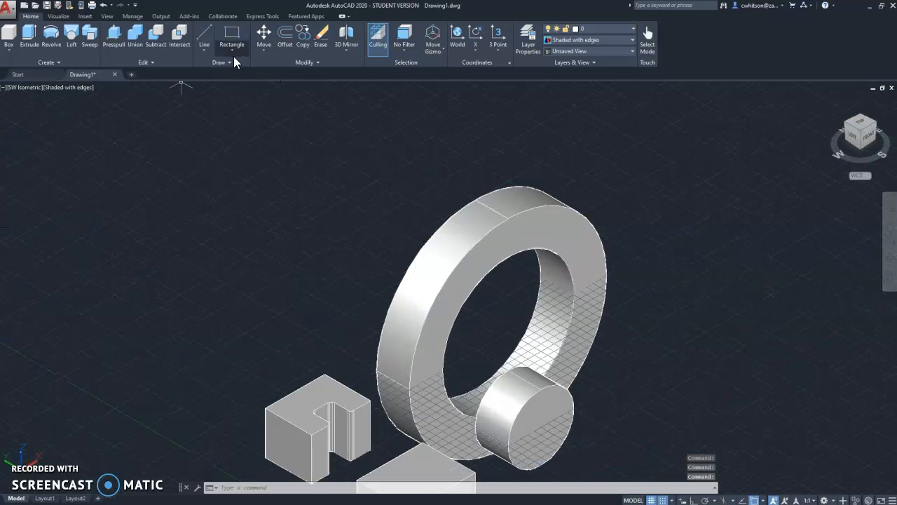
Step: Draw a circle on the ground plane in the empty area behind the notched solid
{"action": "left_click", "coordinate": [232, 48]}
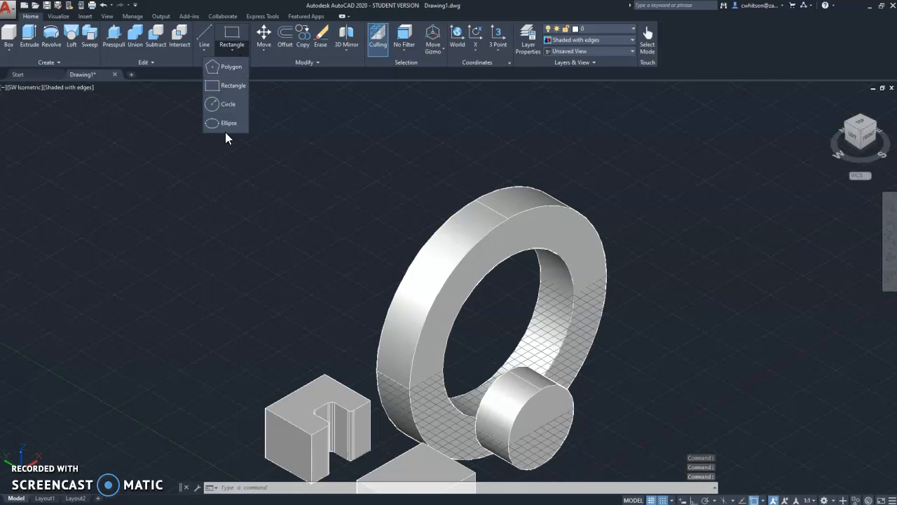
{"action": "left_click", "coordinate": [223, 104]}
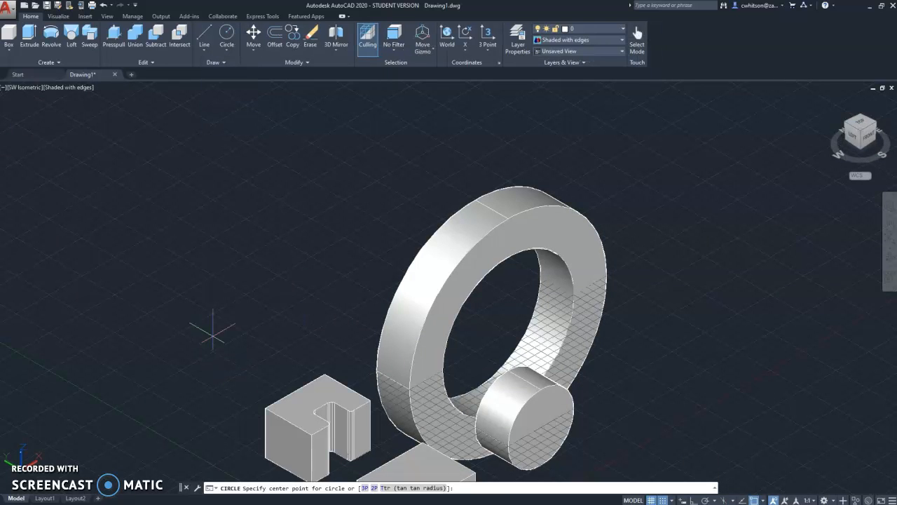
{"action": "left_click", "coordinate": [213, 313]}
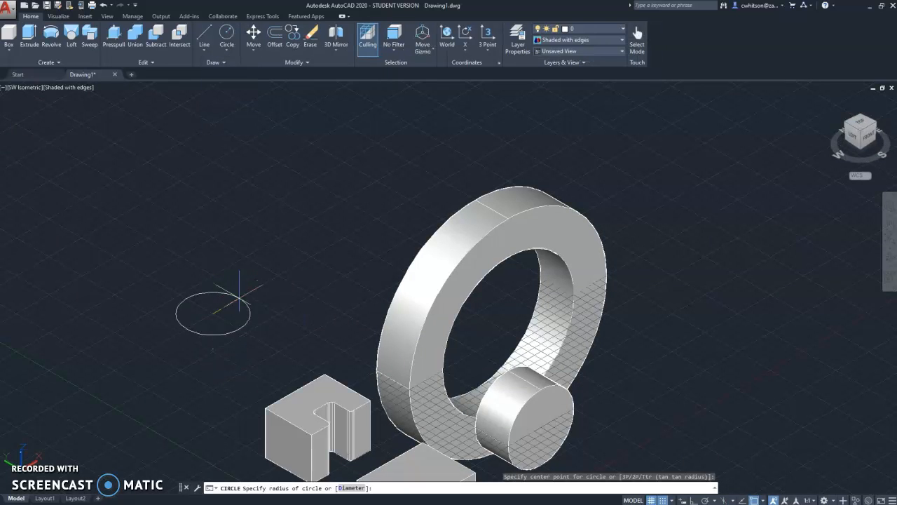
{"action": "left_click", "coordinate": [247, 291]}
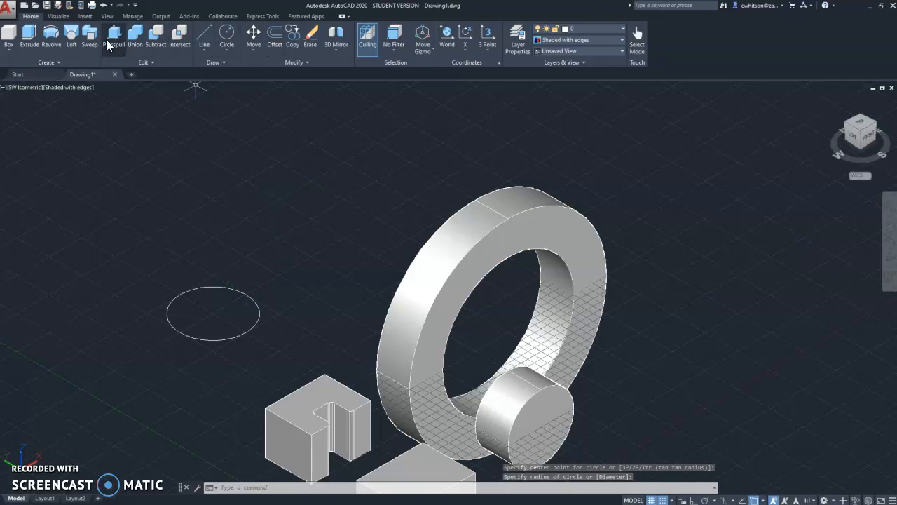
Step: Revolve the circle 360 degrees about a separate axis beside it, roughly parallel to Y, to form a solid torus
{"action": "left_click", "coordinate": [51, 35]}
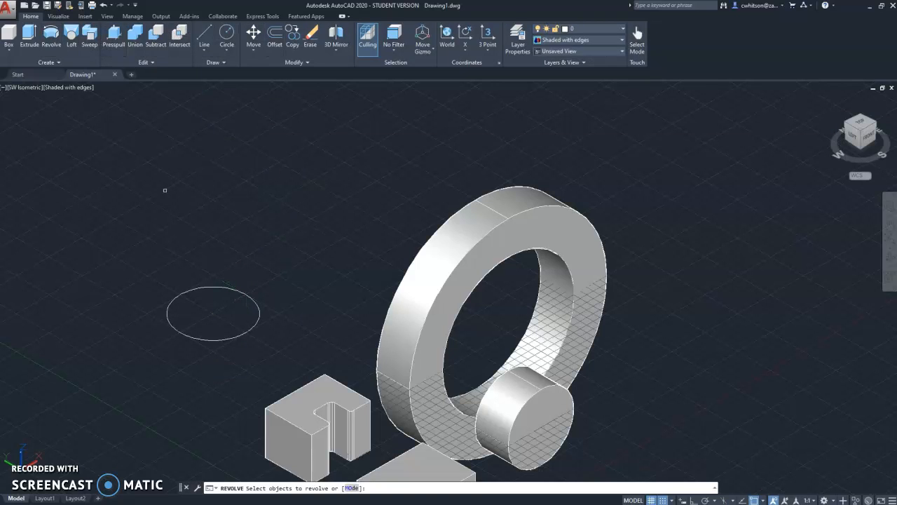
{"action": "left_click", "coordinate": [261, 312]}
{"action": "right_click", "coordinate": [289, 257]}
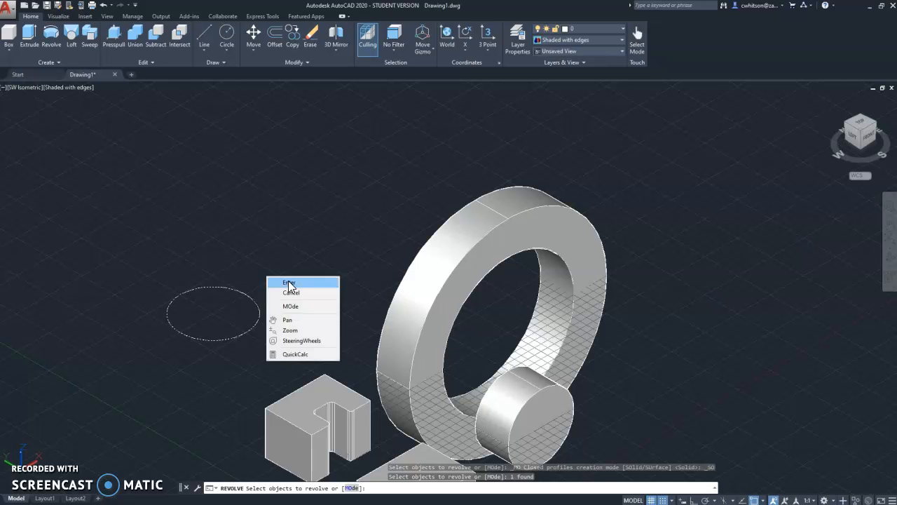
{"action": "left_click", "coordinate": [292, 282]}
{"action": "left_click", "coordinate": [279, 238]}
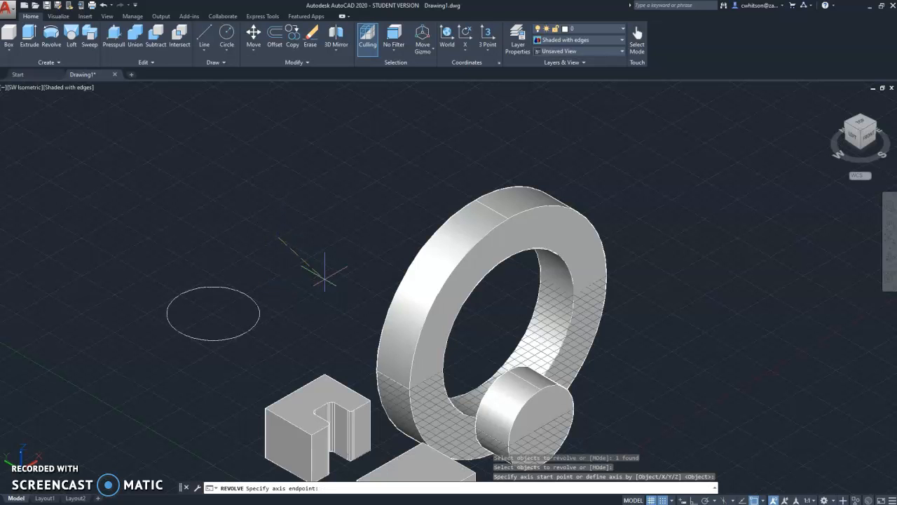
{"action": "left_click", "coordinate": [344, 268]}
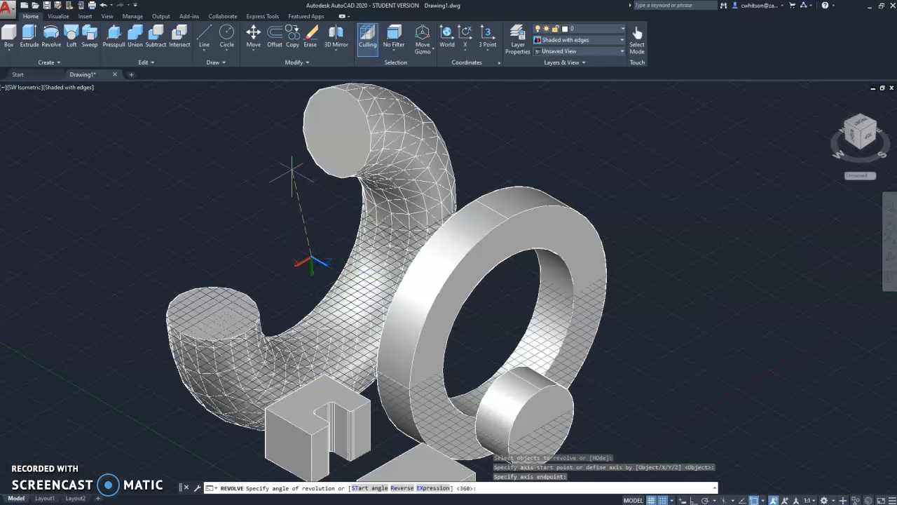
{"action": "type", "text": "36"}
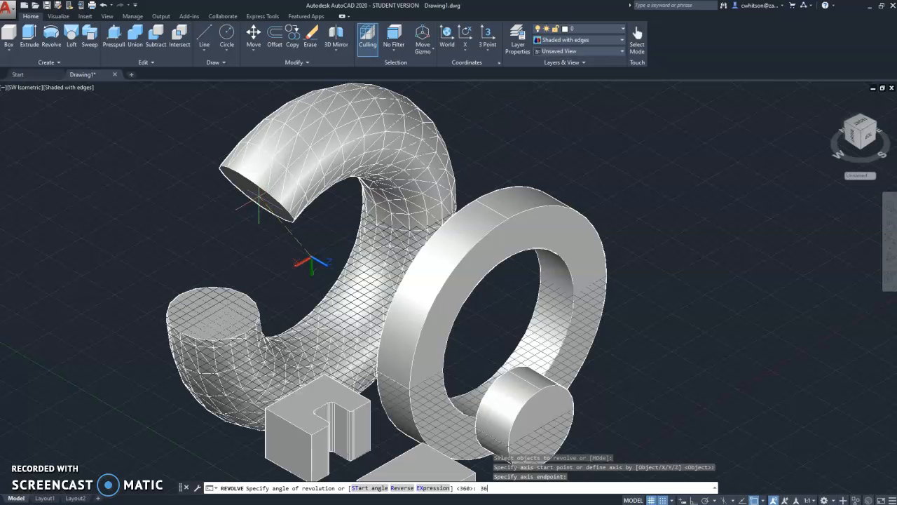
{"action": "type", "text": "0"}
{"action": "key", "text": "Return"}
Step: Draw another circle on the ground plane, centred on the Y axis in the empty area well away from the solids
{"action": "middle_click_drag", "start_coordinate": [260, 349], "coordinate": [543, 299]}
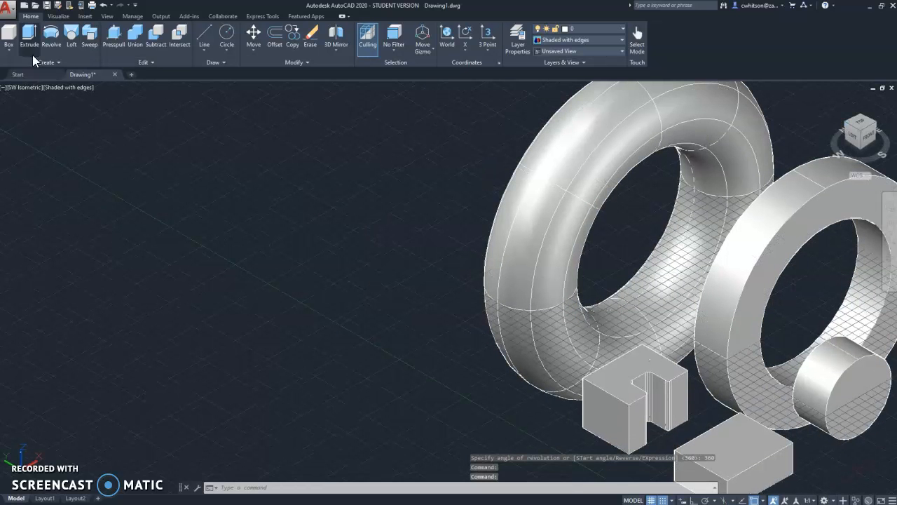
{"action": "left_click", "coordinate": [224, 42]}
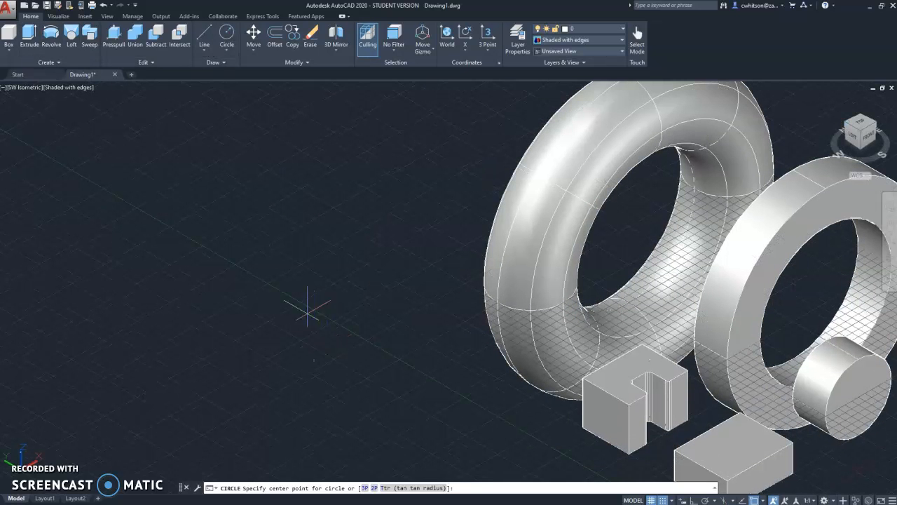
{"action": "left_click", "coordinate": [268, 283]}
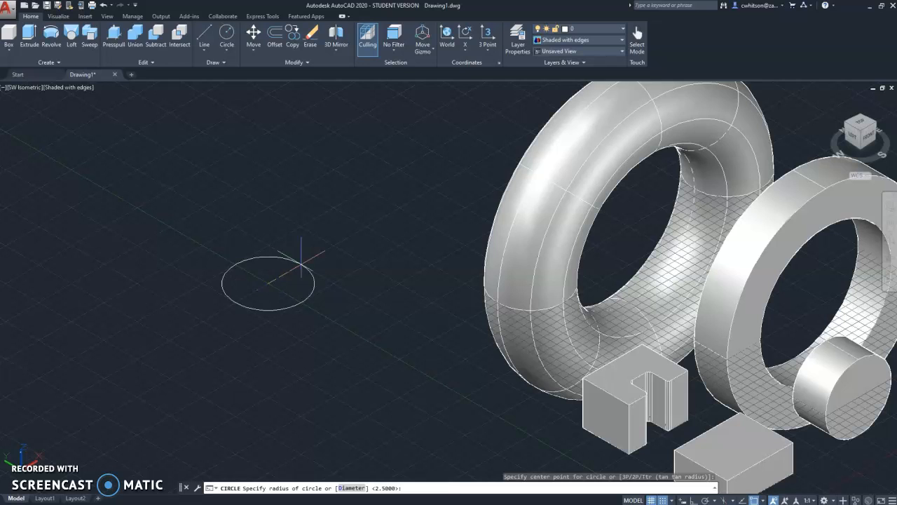
{"action": "left_click", "coordinate": [297, 254]}
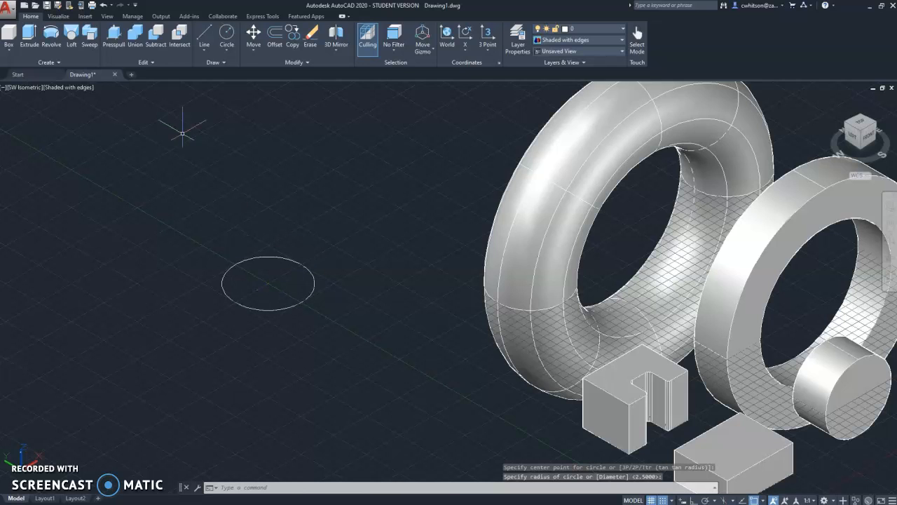
Step: Try to revolve the new circle about its own diameter along the Y axis
{"action": "left_click", "coordinate": [48, 39]}
{"action": "left_click", "coordinate": [269, 307]}
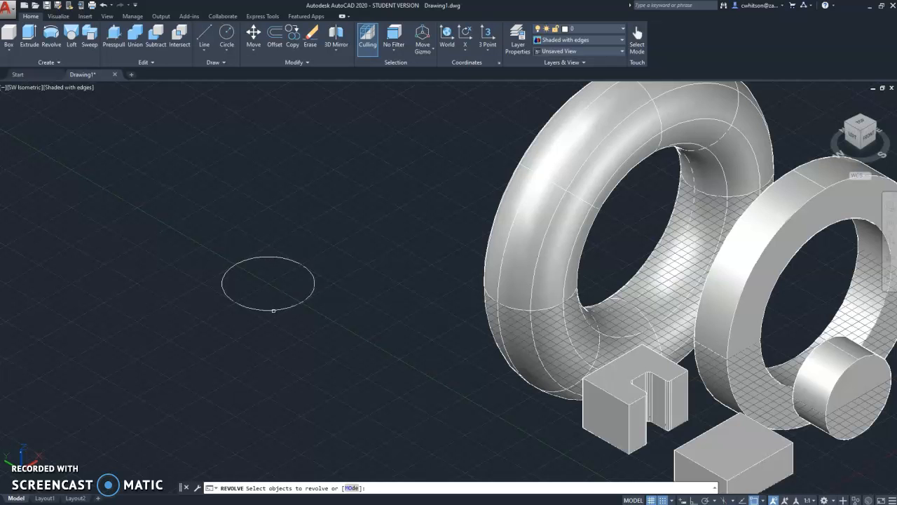
{"action": "right_click", "coordinate": [256, 297]}
{"action": "left_click", "coordinate": [284, 304]}
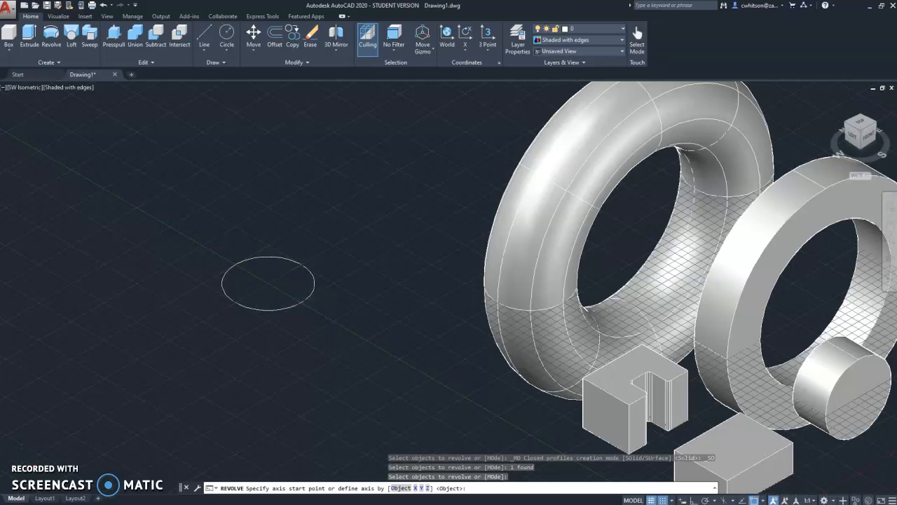
{"action": "scroll", "coordinate": [262, 284], "scroll_direction": "up", "scroll_amount": 3}
{"action": "left_click", "coordinate": [208, 241]}
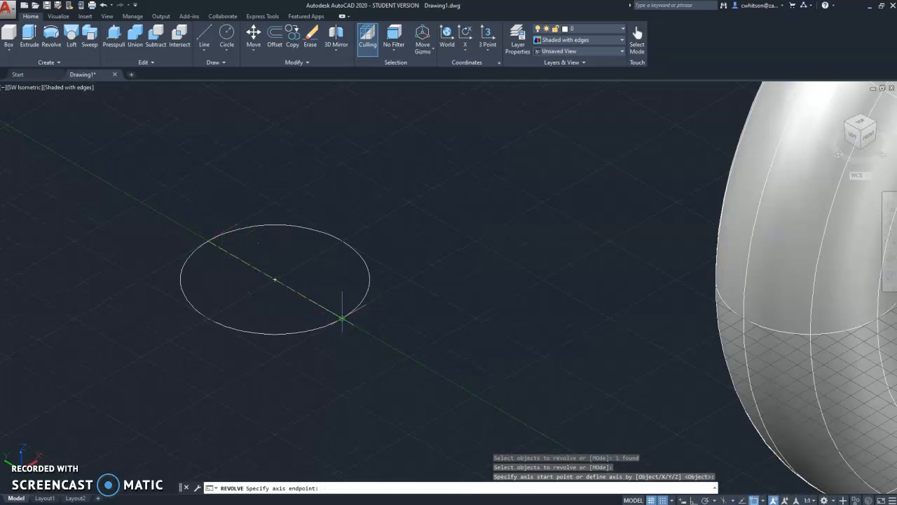
{"action": "left_click", "coordinate": [341, 321]}
{"action": "key", "text": "Return"}
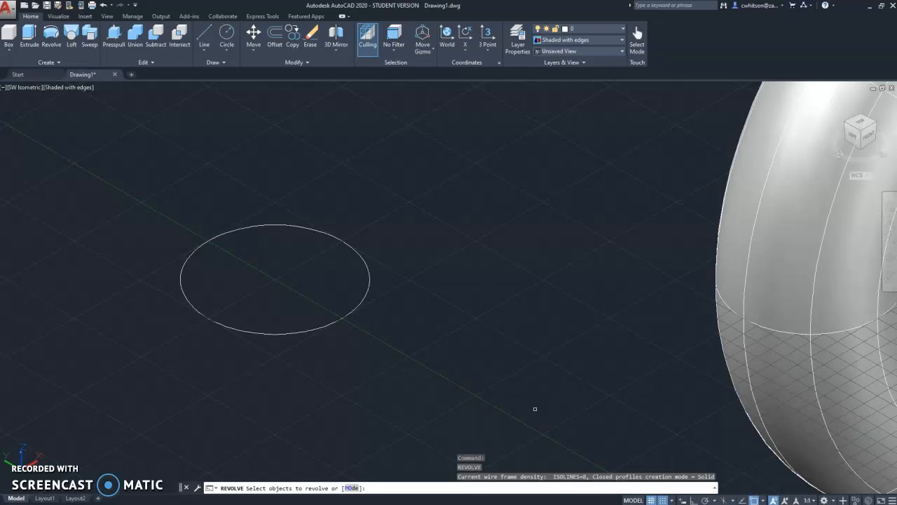
{"action": "key", "text": "Escape"}
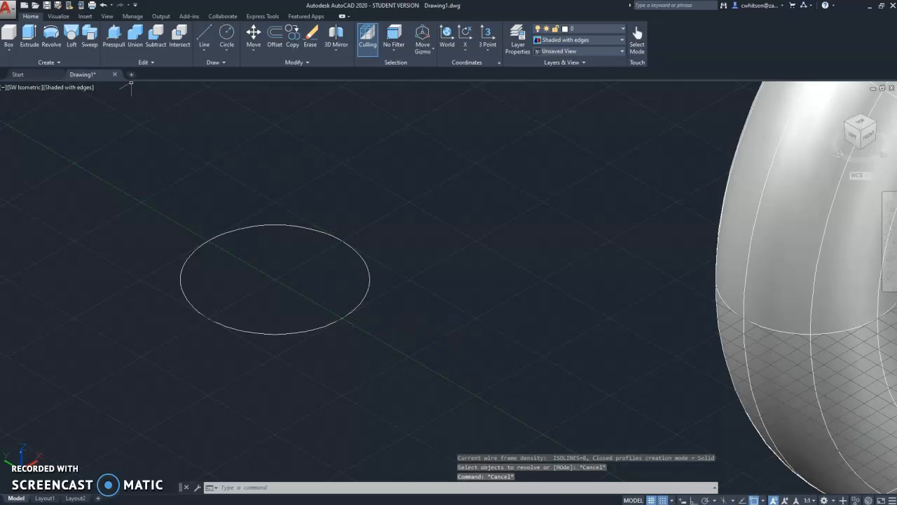
Step: Retry revolving the circle, using the two points where it crosses the Y axis as the axis ends
{"action": "left_click", "coordinate": [51, 39]}
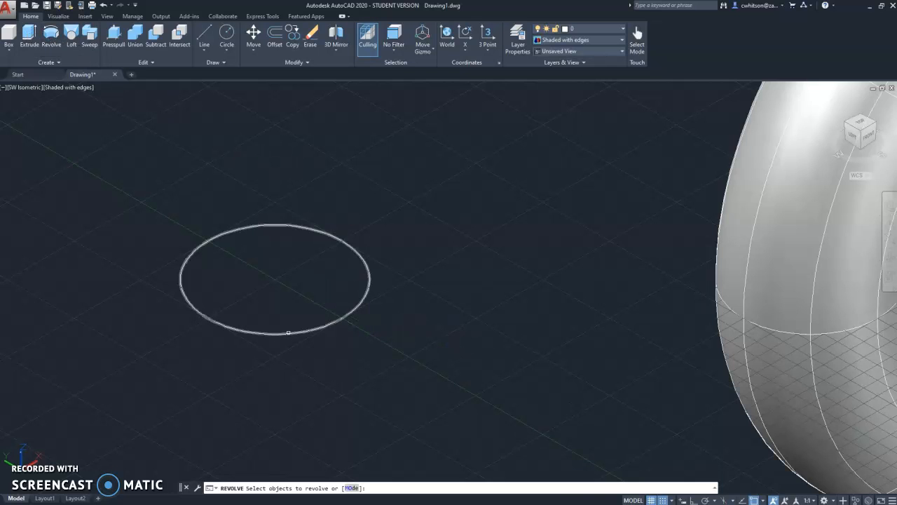
{"action": "left_click", "coordinate": [287, 331]}
{"action": "right_click", "coordinate": [300, 278]}
{"action": "left_click", "coordinate": [333, 283]}
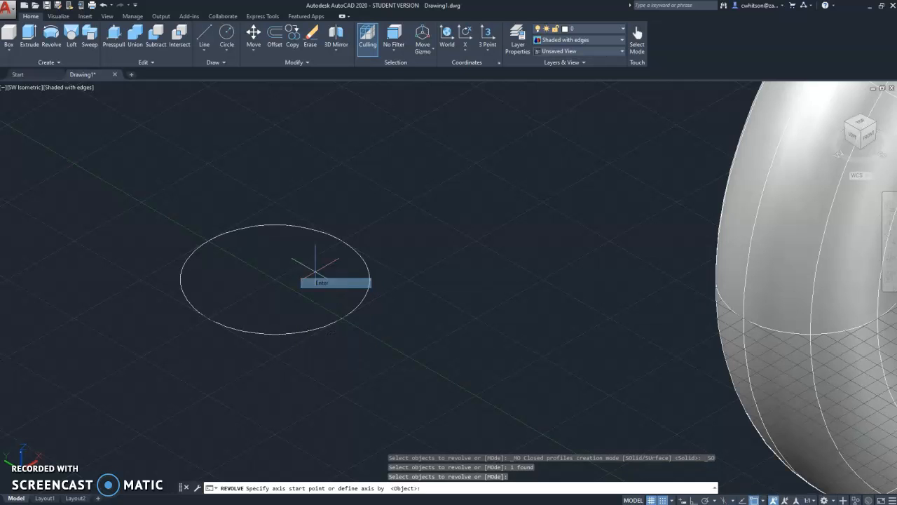
{"action": "left_click", "coordinate": [207, 240]}
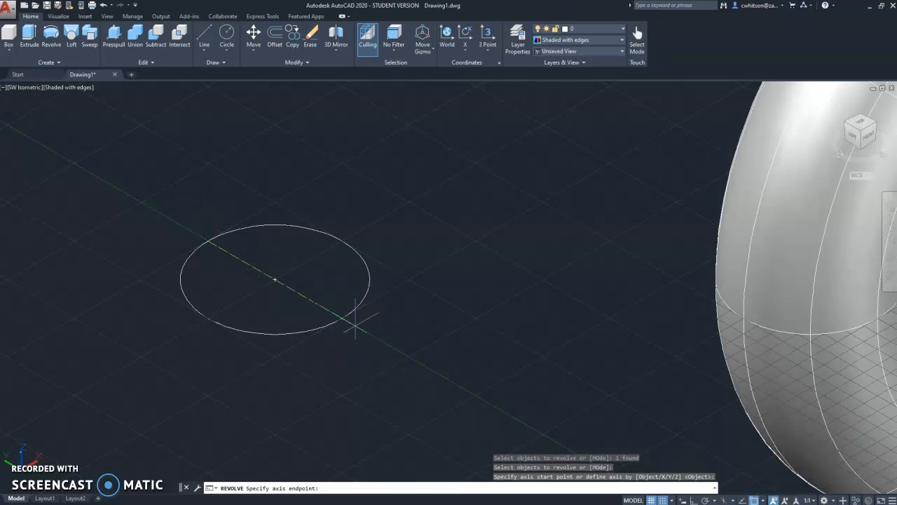
{"action": "left_click", "coordinate": [342, 319]}
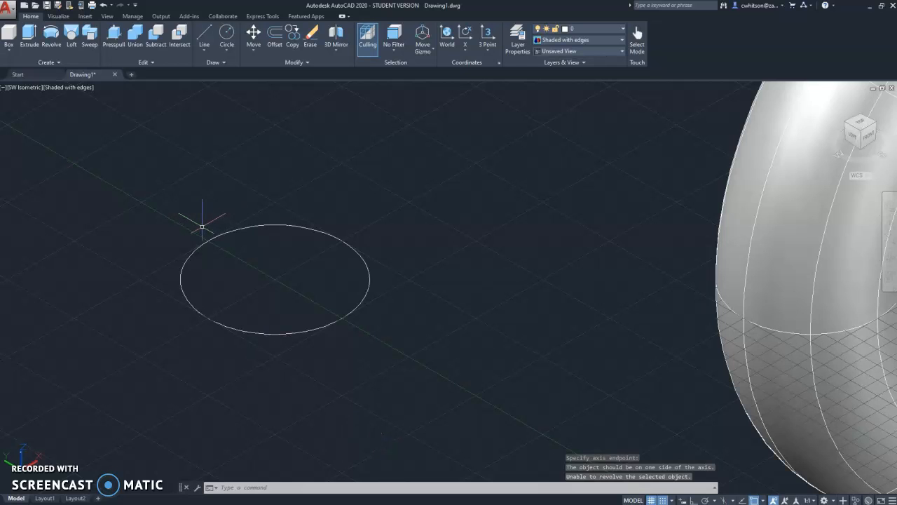
{"action": "key", "text": "Escape"}
{"action": "key", "text": "Escape"}
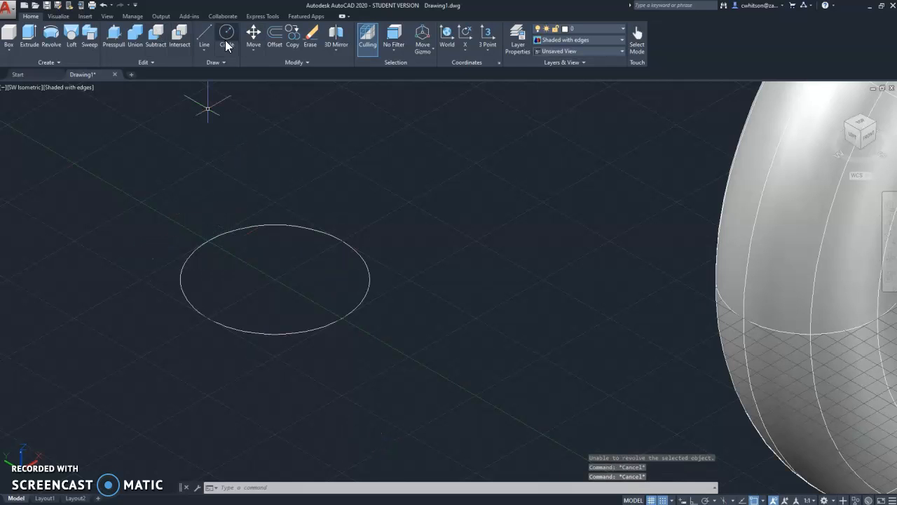
{"action": "key", "text": "Escape"}
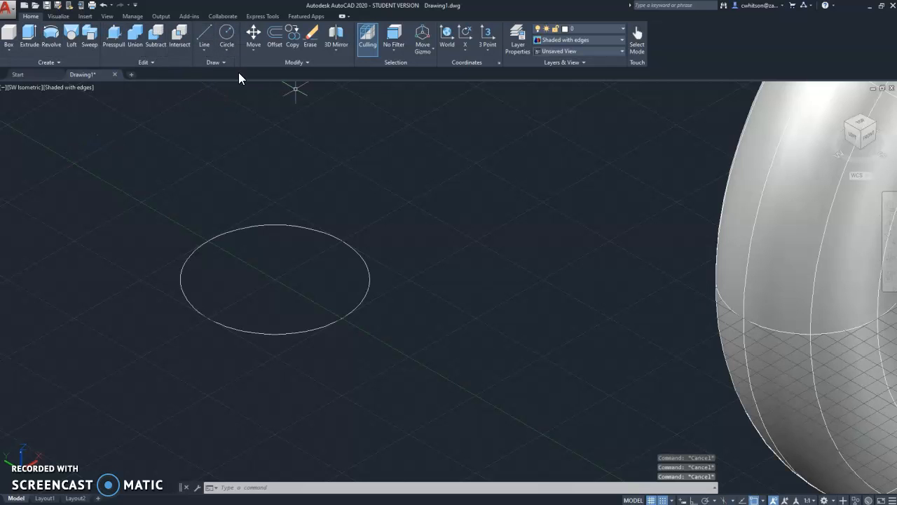
Step: Try to revolve the circle about a longer axis that passes through it and extends beyond both sides
{"action": "left_click", "coordinate": [52, 35]}
{"action": "left_click", "coordinate": [315, 273]}
{"action": "left_click", "coordinate": [250, 185]}
{"action": "right_click", "coordinate": [226, 199]}
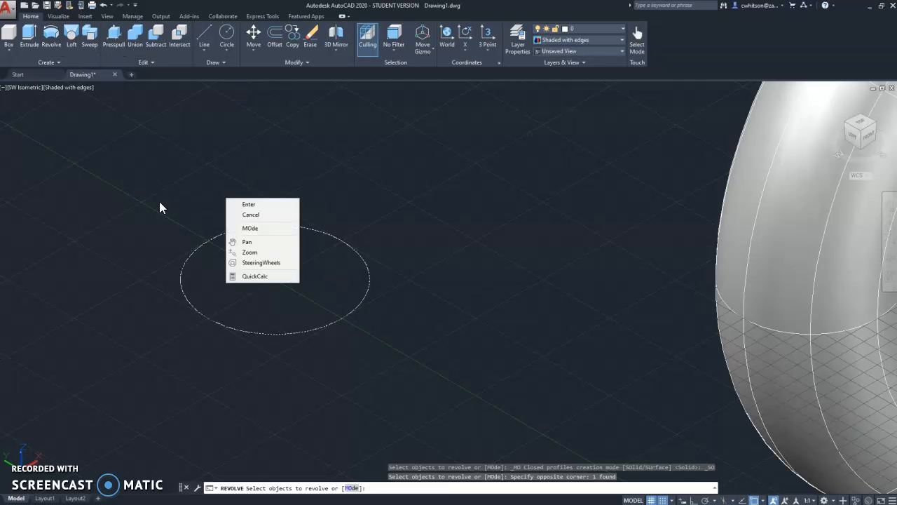
{"action": "left_click", "coordinate": [266, 205]}
{"action": "left_click", "coordinate": [141, 201]}
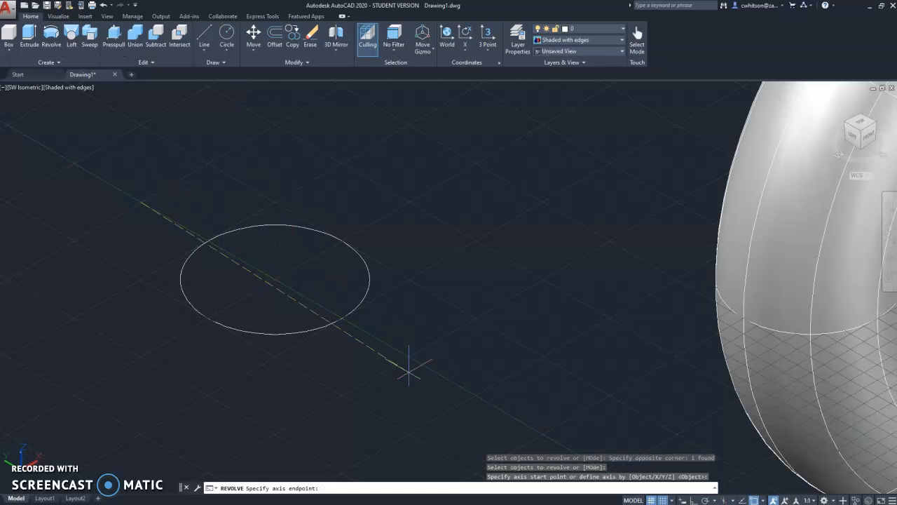
{"action": "left_click", "coordinate": [462, 386]}
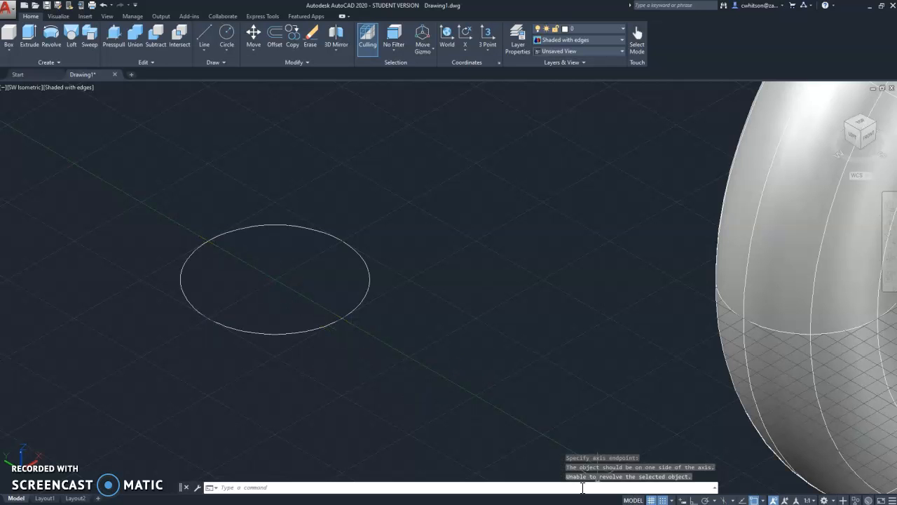
{"action": "key", "text": "Escape"}
{"action": "key", "text": "Escape"}
{"action": "key", "text": "Escape"}
Step: Create a sphere primitive on the Y axis beyond the circle, slightly smaller than the circle
{"action": "scroll", "coordinate": [365, 297], "scroll_direction": "down", "scroll_amount": 4}
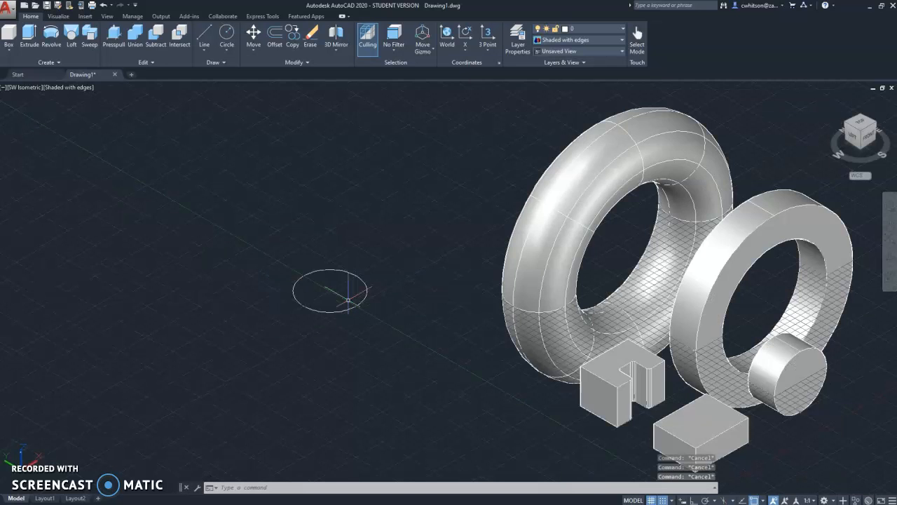
{"action": "scroll", "coordinate": [362, 288], "scroll_direction": "up", "scroll_amount": 2}
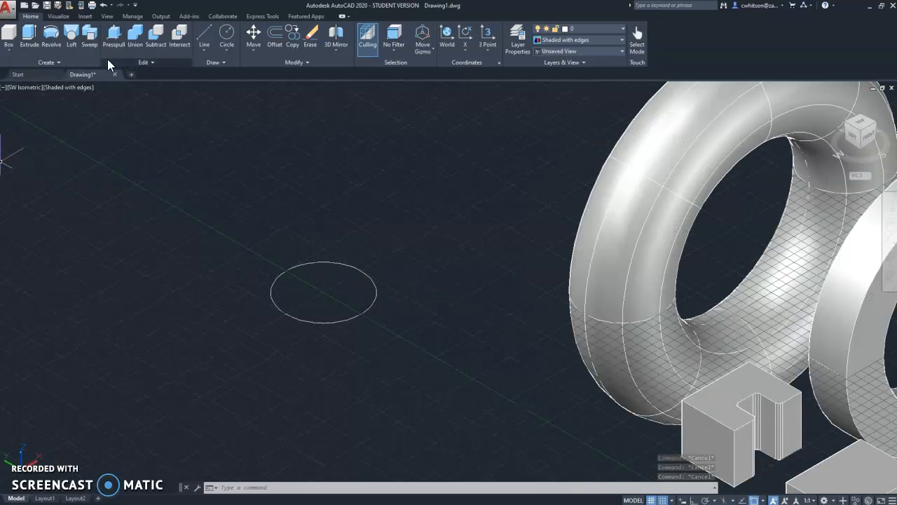
{"action": "left_click", "coordinate": [9, 50]}
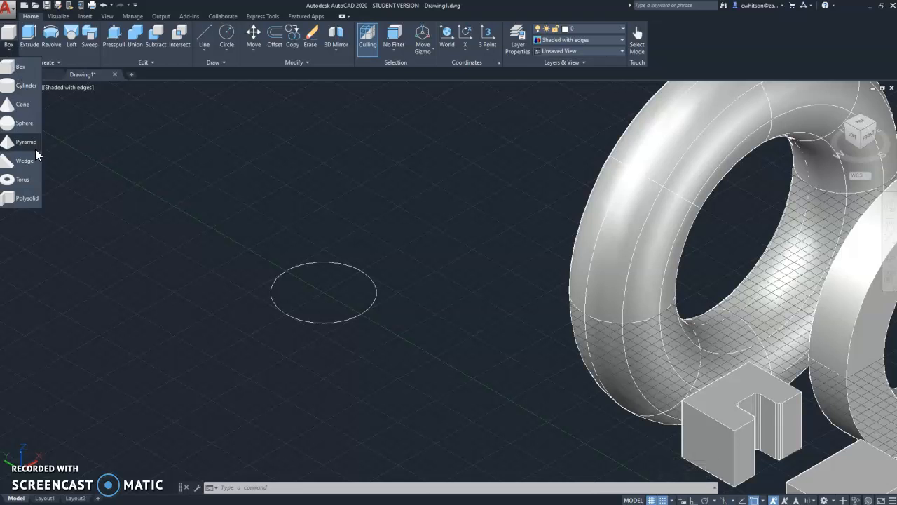
{"action": "left_click", "coordinate": [17, 122]}
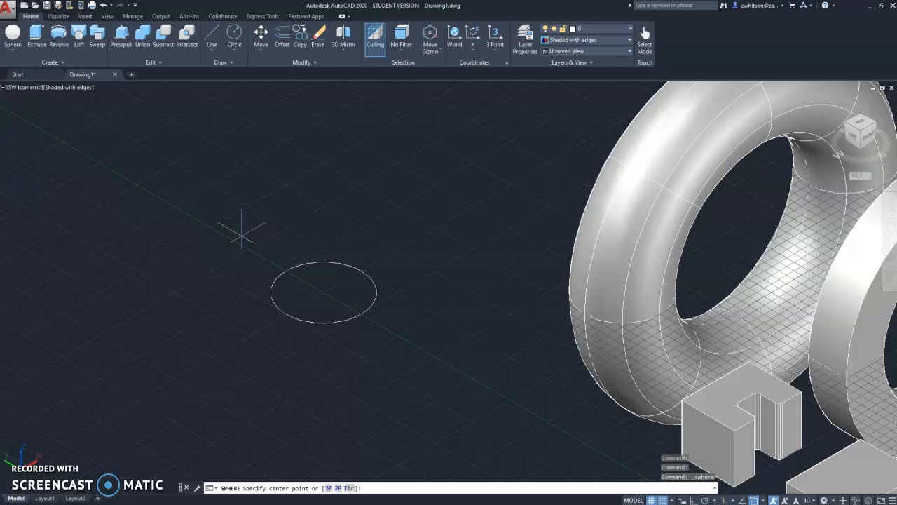
{"action": "left_click", "coordinate": [211, 226]}
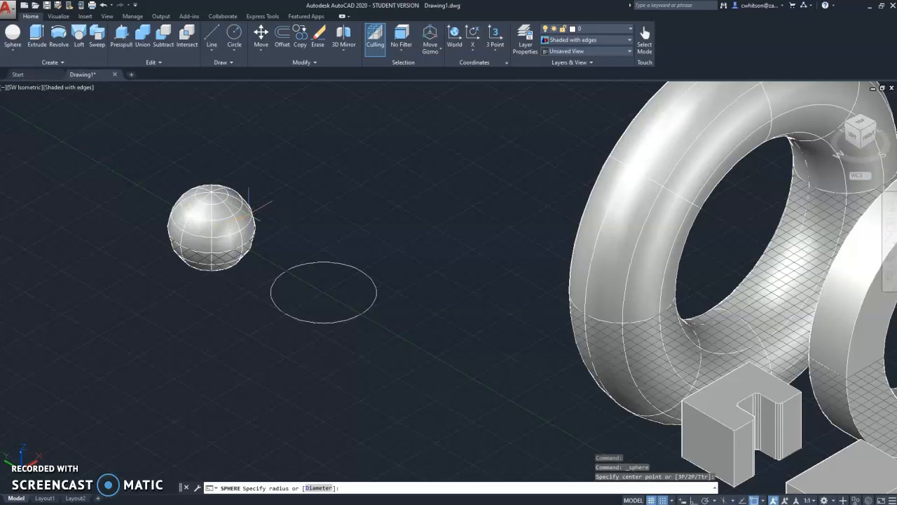
{"action": "left_click", "coordinate": [250, 204]}
{"action": "scroll", "coordinate": [305, 278], "scroll_direction": "down", "scroll_amount": 3}
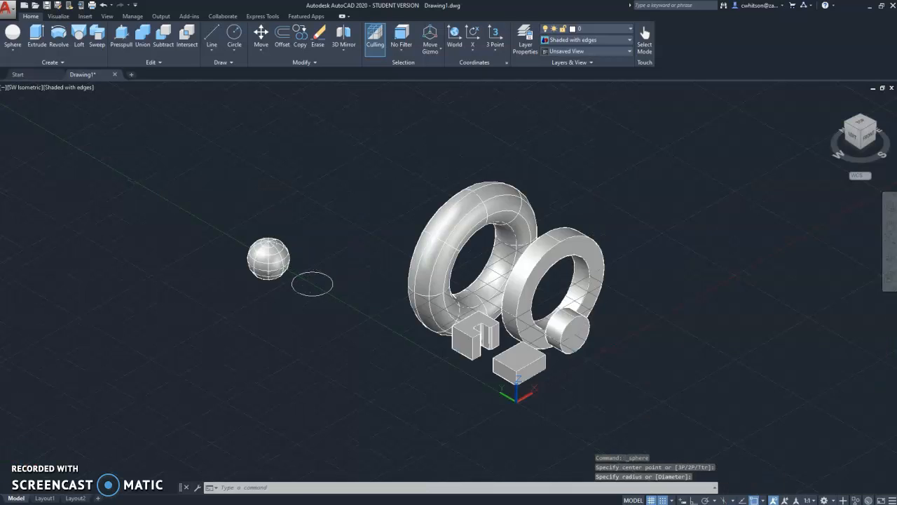
{"action": "scroll", "coordinate": [518, 314], "scroll_direction": "up", "scroll_amount": 5}
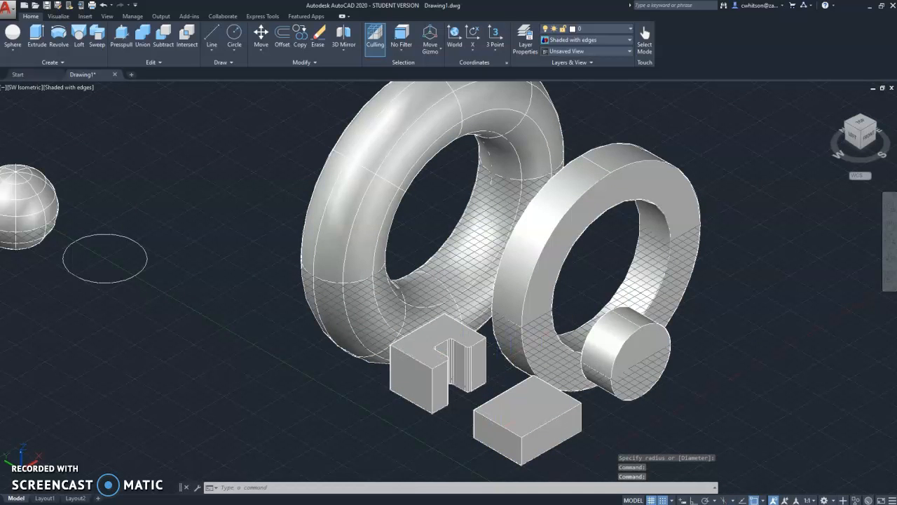
{"action": "middle_click_drag", "start_coordinate": [500, 363], "coordinate": [419, 282]}
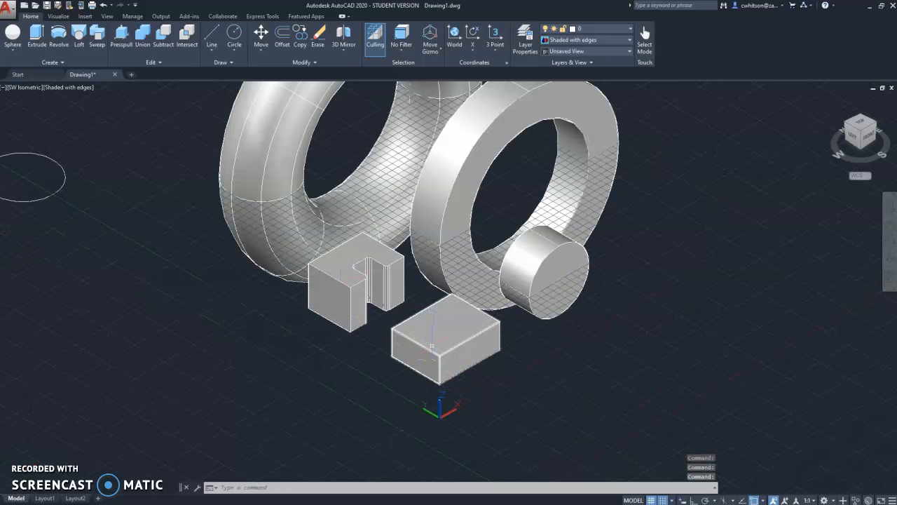
{"action": "left_click", "coordinate": [234, 50]}
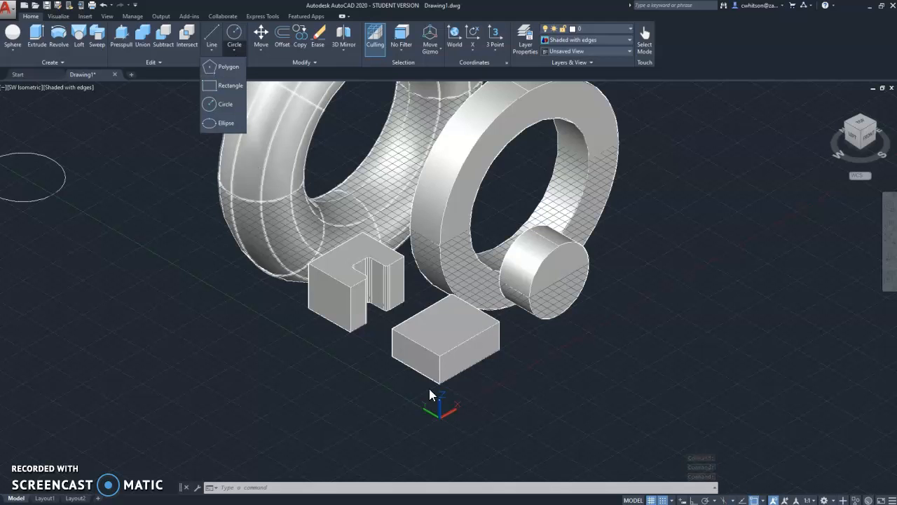
{"action": "key", "text": "Escape"}
{"action": "key", "text": "Escape"}
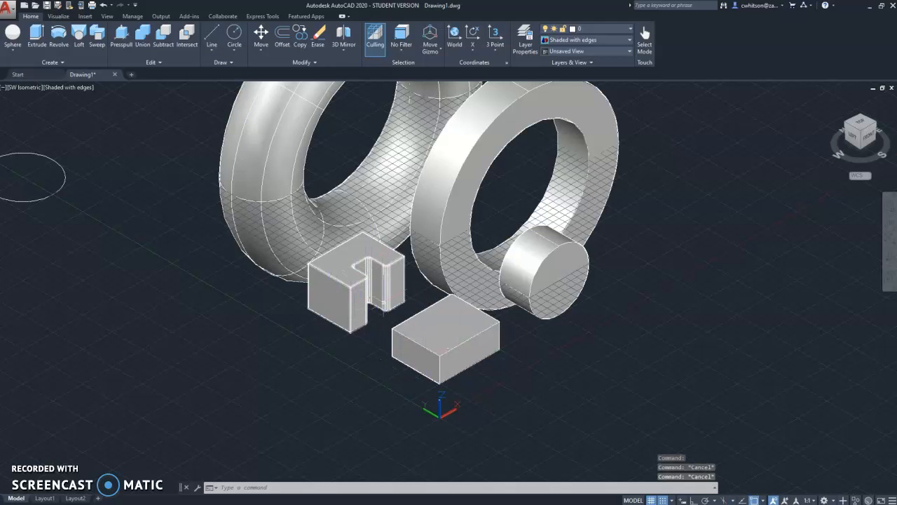
{"action": "middle_click_drag", "start_coordinate": [382, 340], "coordinate": [368, 386]}
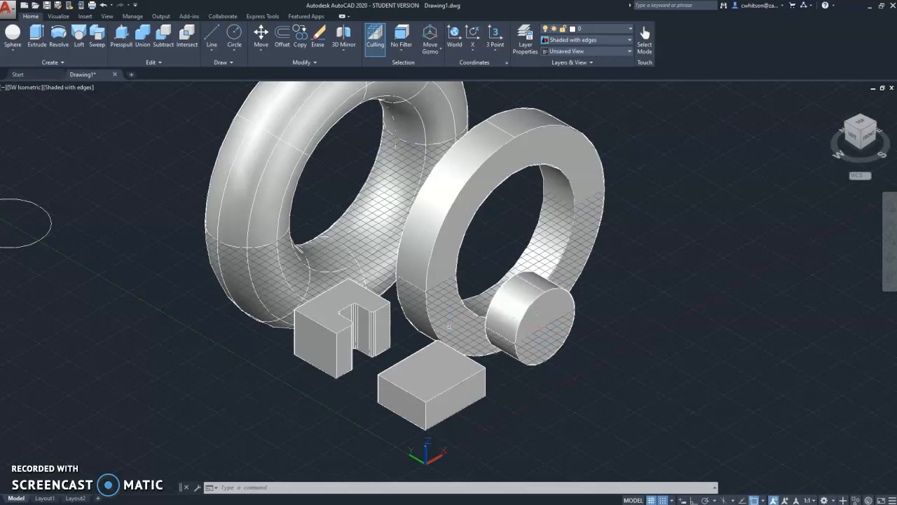
{"action": "middle_click_drag", "start_coordinate": [412, 295], "coordinate": [549, 374]}
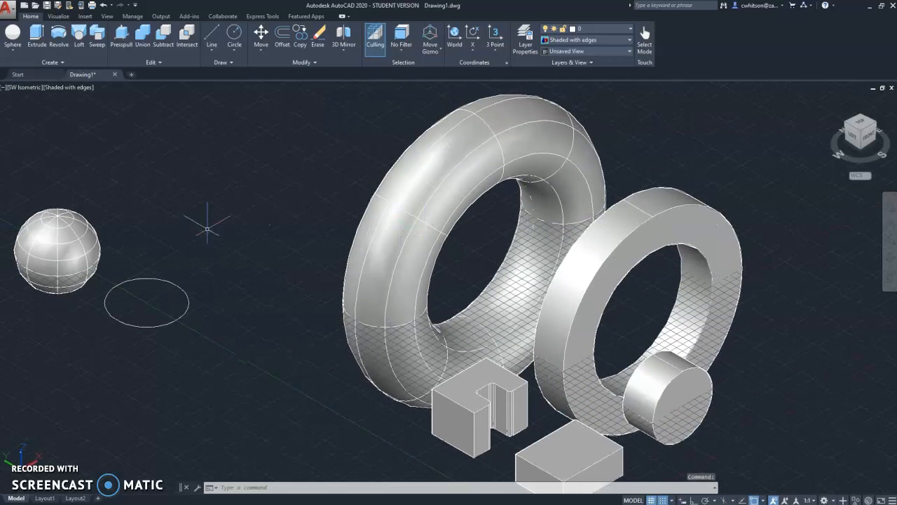
Step: Draw a diameter line across the circle along the Y axis, between the two points where the circle crosses the axis
{"action": "key", "text": "Escape"}
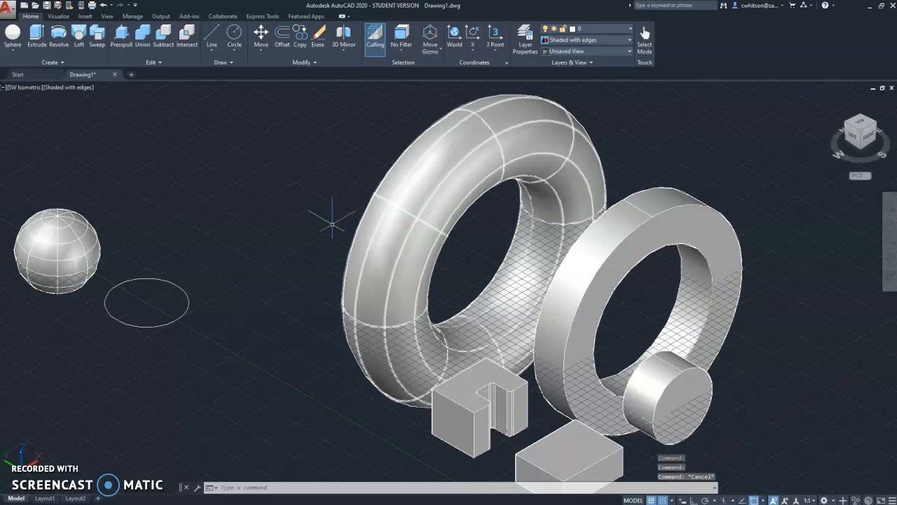
{"action": "left_click", "coordinate": [213, 39]}
{"action": "left_click", "coordinate": [146, 302]}
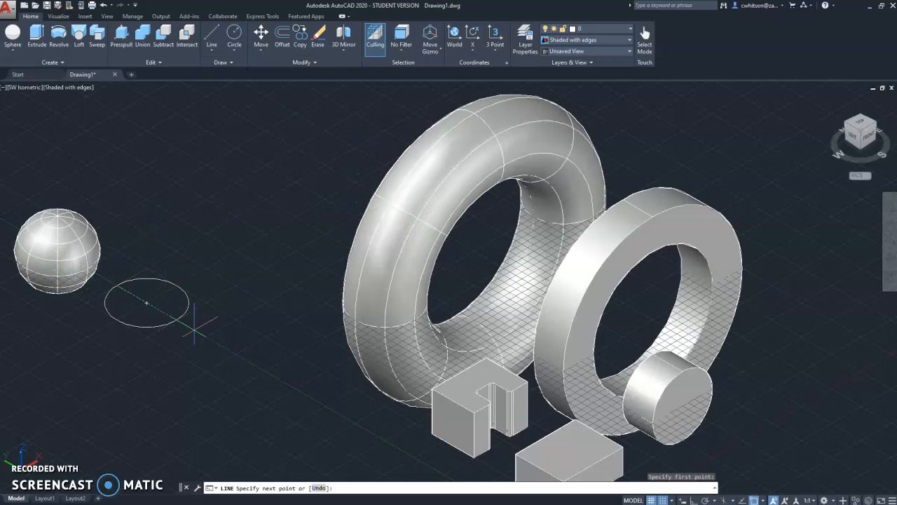
{"action": "left_click", "coordinate": [178, 320]}
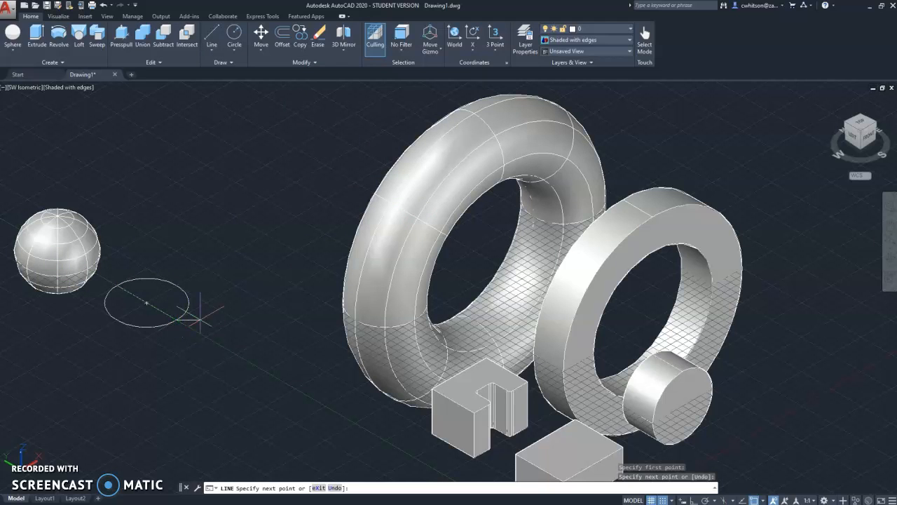
{"action": "key", "text": "Escape"}
Step: Trim away the half of the circle nearer the large torus, using the diameter line as the cutting edge
{"action": "scroll", "coordinate": [172, 319], "scroll_direction": "up", "scroll_amount": 2}
{"action": "scroll", "coordinate": [170, 325], "scroll_direction": "up", "scroll_amount": 2}
{"action": "middle_click_drag", "start_coordinate": [170, 325], "coordinate": [262, 317]}
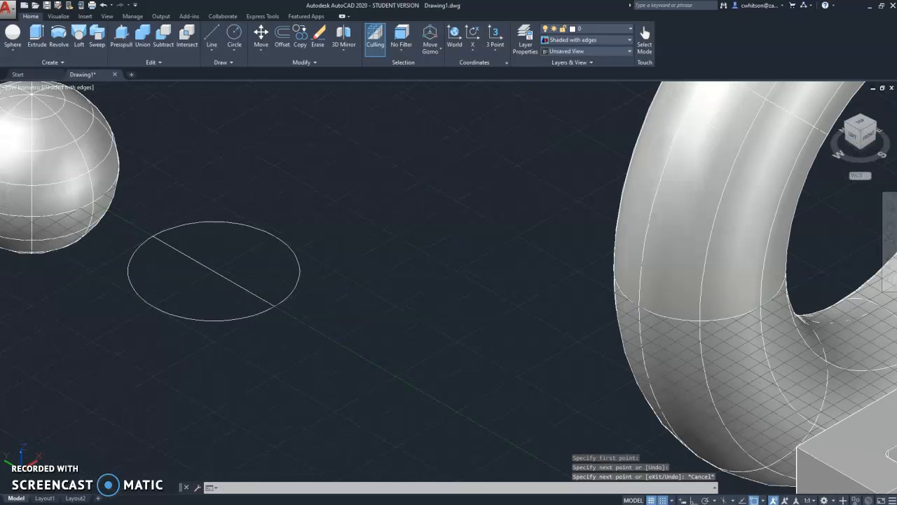
{"action": "type", "text": "tr"}
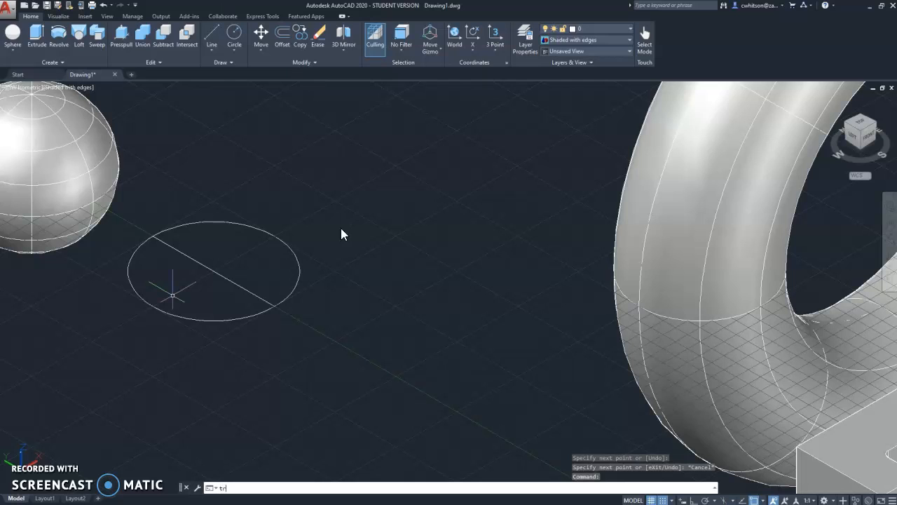
{"action": "key", "text": "Return"}
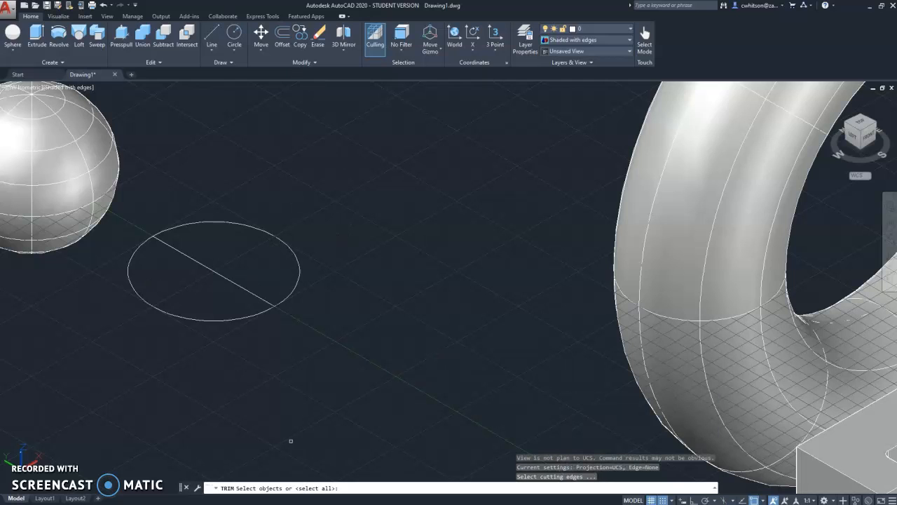
{"action": "left_click", "coordinate": [244, 284]}
{"action": "key", "text": "Return"}
{"action": "left_click", "coordinate": [269, 233]}
{"action": "key", "text": "Escape"}
{"action": "key", "text": "Escape"}
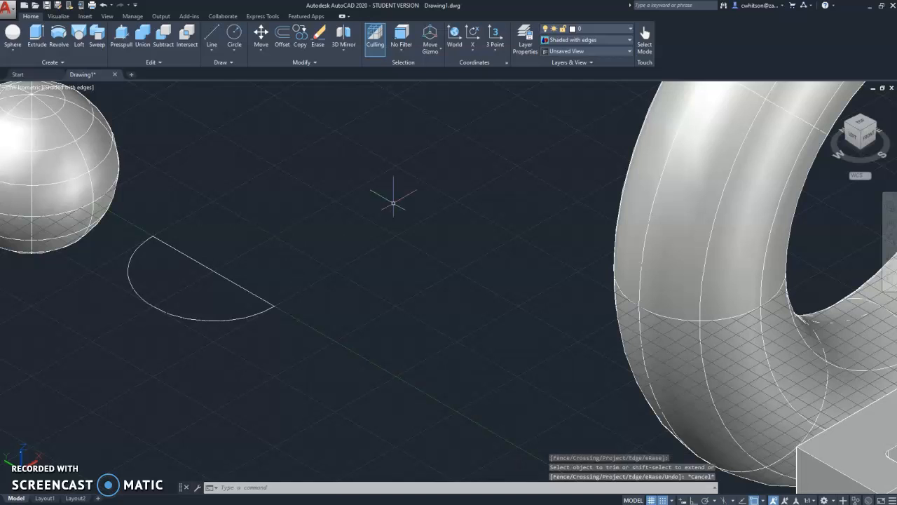
Step: Join the remaining semicircular arc and the diameter line into one closed polyline
{"action": "type", "text": "join"}
{"action": "key", "text": "Return"}
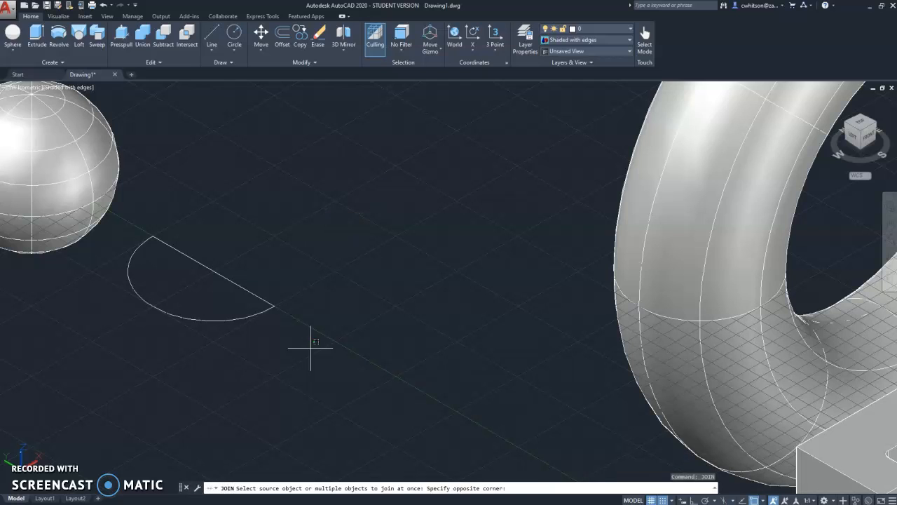
{"action": "left_click", "coordinate": [311, 346]}
{"action": "left_click", "coordinate": [220, 252]}
{"action": "key", "text": "Return"}
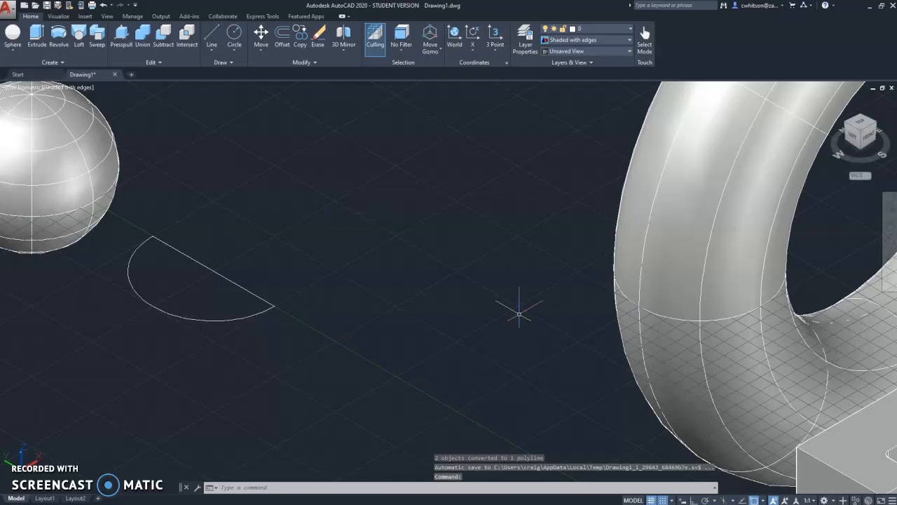
Step: Revolve the closed half-circle profile 360 degrees about its straight edge, using the two ends of the diameter as axis points
{"action": "left_click", "coordinate": [58, 38]}
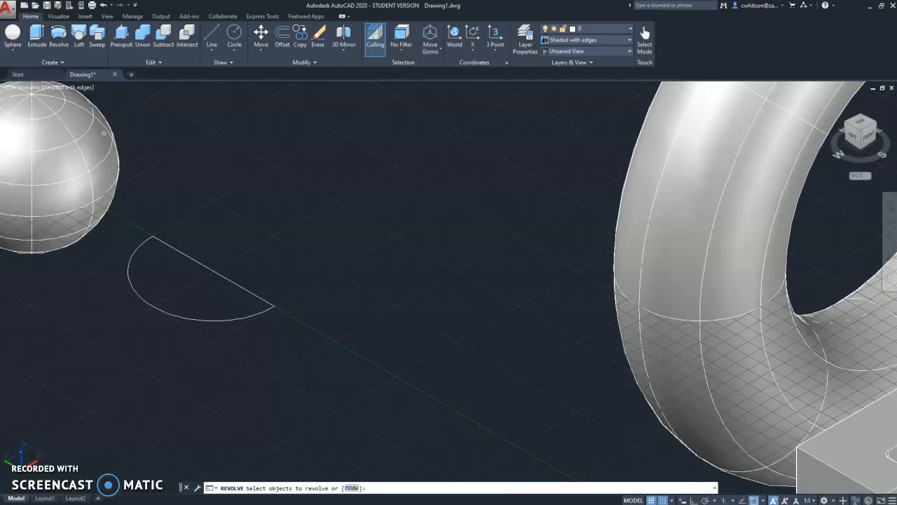
{"action": "left_click", "coordinate": [176, 291]}
{"action": "right_click", "coordinate": [166, 277]}
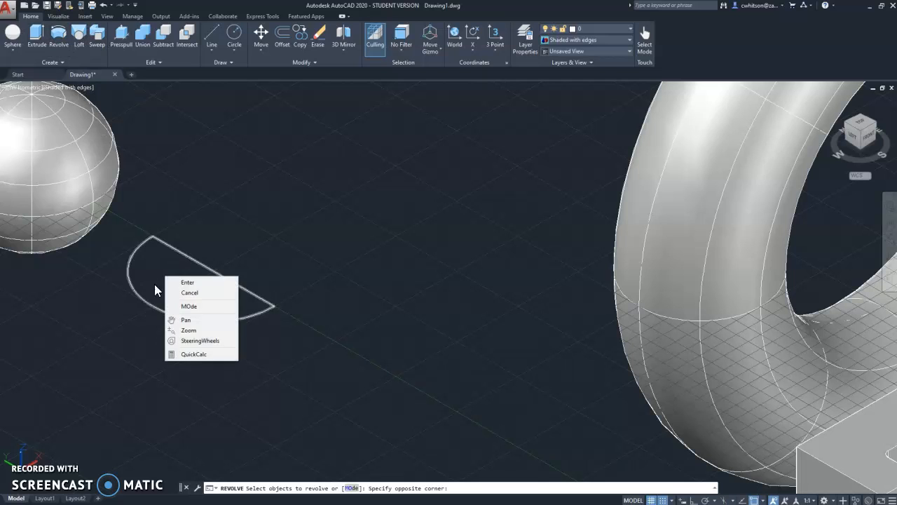
{"action": "left_click", "coordinate": [183, 282]}
{"action": "left_click", "coordinate": [170, 246]}
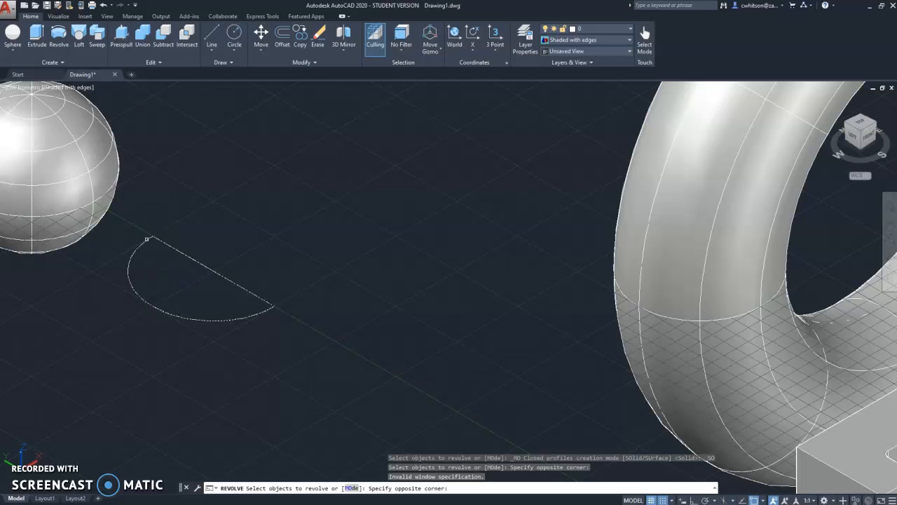
{"action": "right_click", "coordinate": [163, 209]}
{"action": "left_click", "coordinate": [176, 215]}
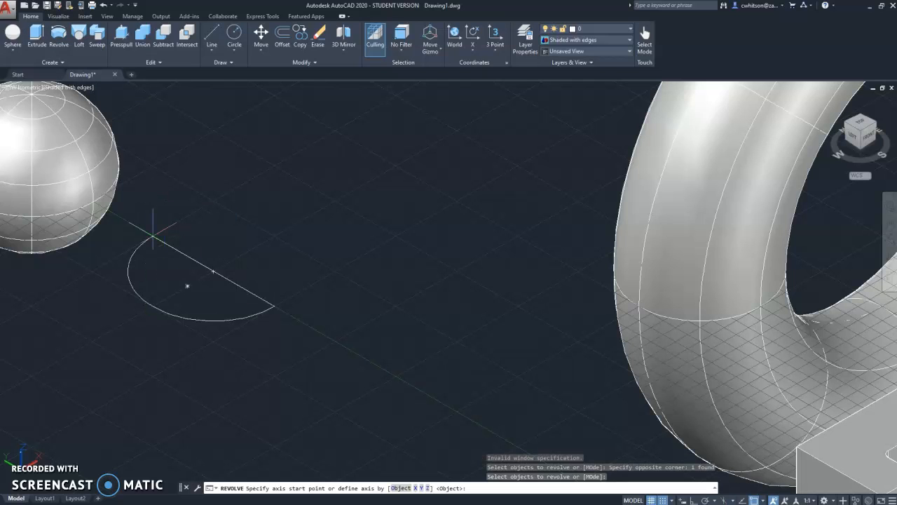
{"action": "left_click", "coordinate": [153, 238]}
{"action": "left_click", "coordinate": [274, 307]}
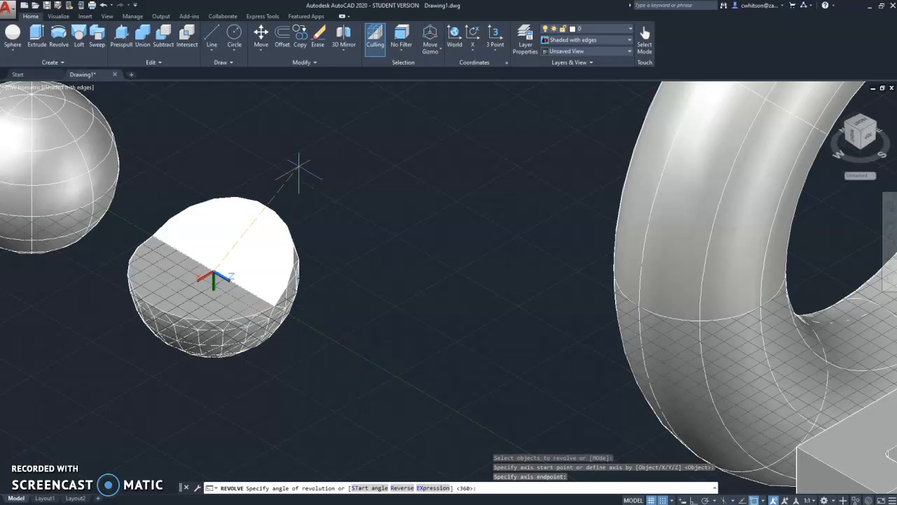
{"action": "key", "text": "Return"}
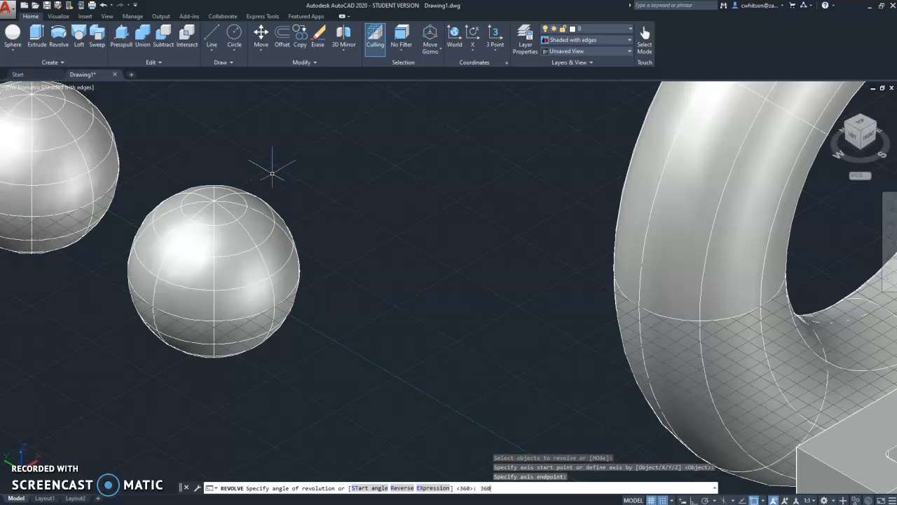
{"action": "scroll", "coordinate": [445, 243], "scroll_direction": "down", "scroll_amount": 2}
{"action": "mouse_move", "coordinate": [422, 236]}
{"action": "middle_mouse_down"}
{"action": "mouse_move", "coordinate": [447, 297]}
{"action": "mouse_move", "coordinate": [366, 228]}
{"action": "middle_mouse_up"}
{"action": "scroll", "coordinate": [445, 297], "scroll_direction": "down", "scroll_amount": 2}
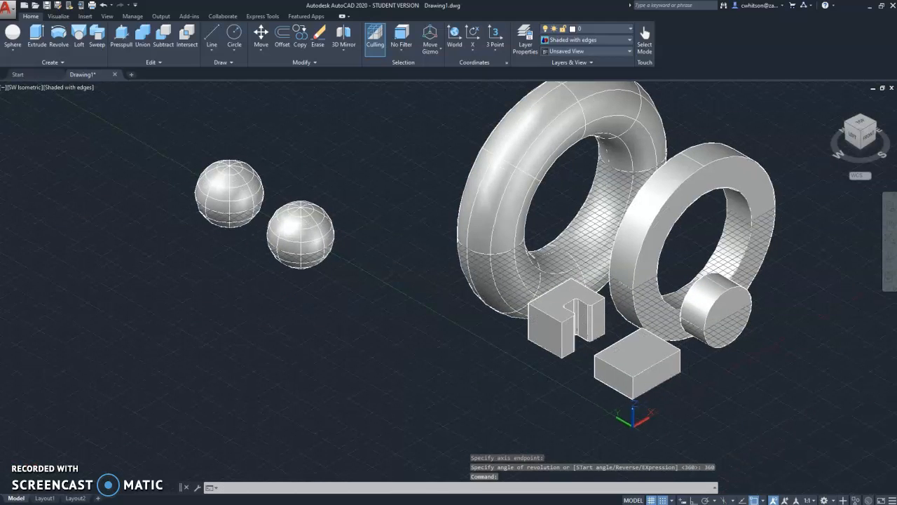
{"action": "mouse_move", "coordinate": [417, 337]}
{"action": "middle_mouse_down"}
{"action": "mouse_move", "coordinate": [343, 404]}
{"action": "mouse_move", "coordinate": [360, 372]}
{"action": "middle_mouse_up"}
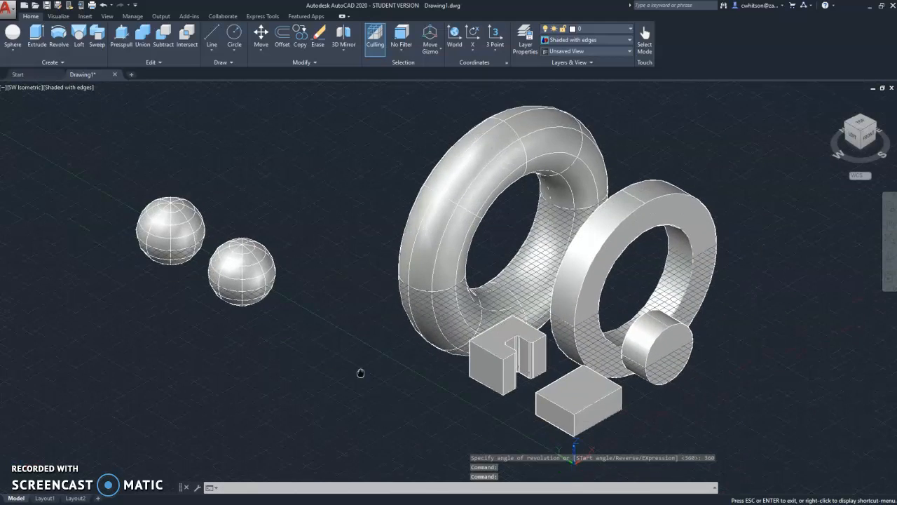